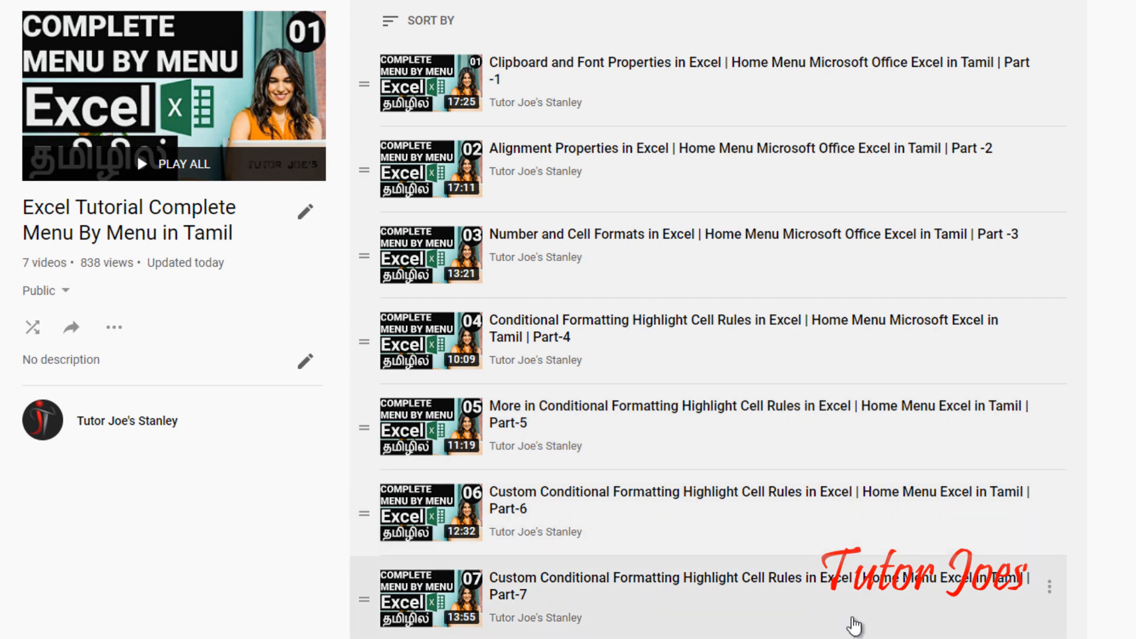
pyautogui.moveTo(832, 547); pyautogui.dragTo(794, 634)
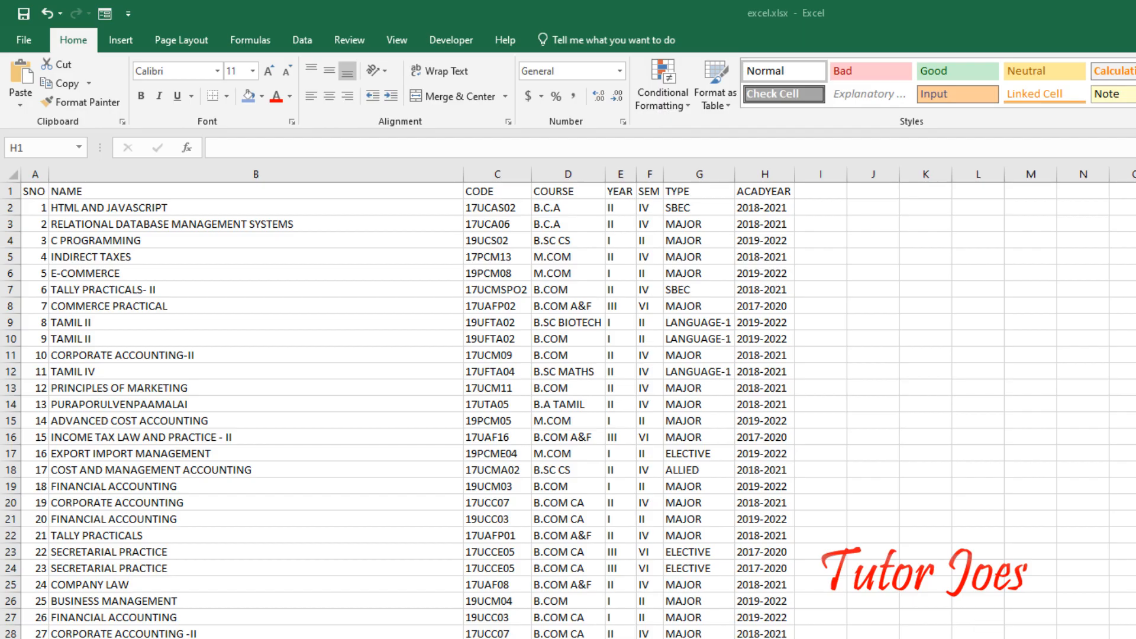
pyautogui.click(726, 103)
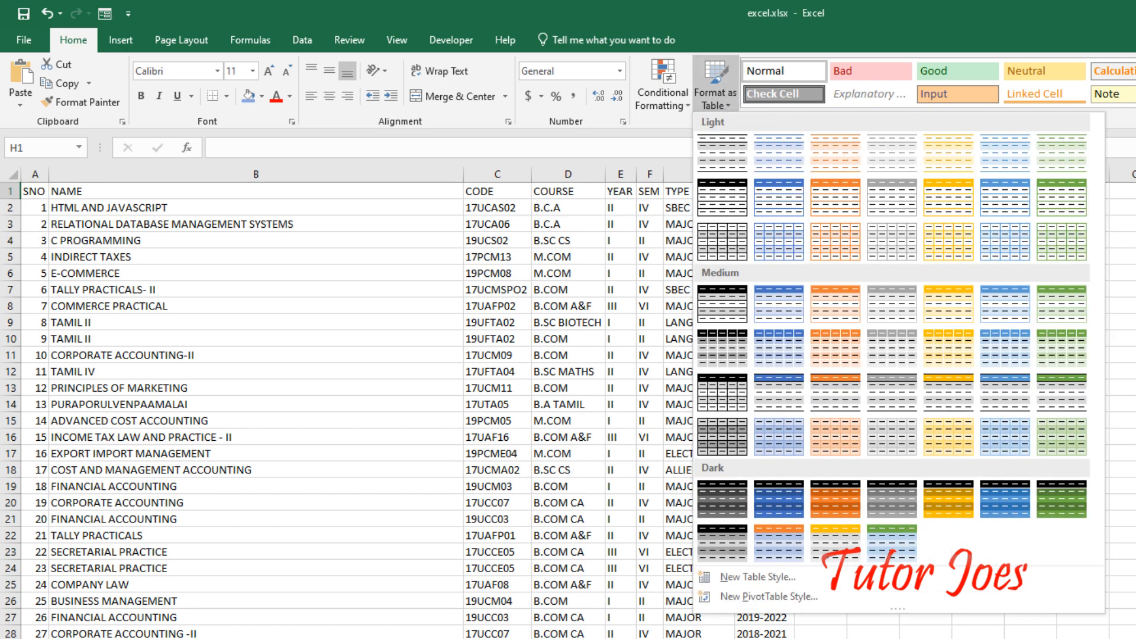
pyautogui.press('Escape')
# Look through the subject list to its last row, then examine the course and type entries in the first rows.
pyautogui.click(290, 275)
pyautogui.scroll(-20, 426, 361)
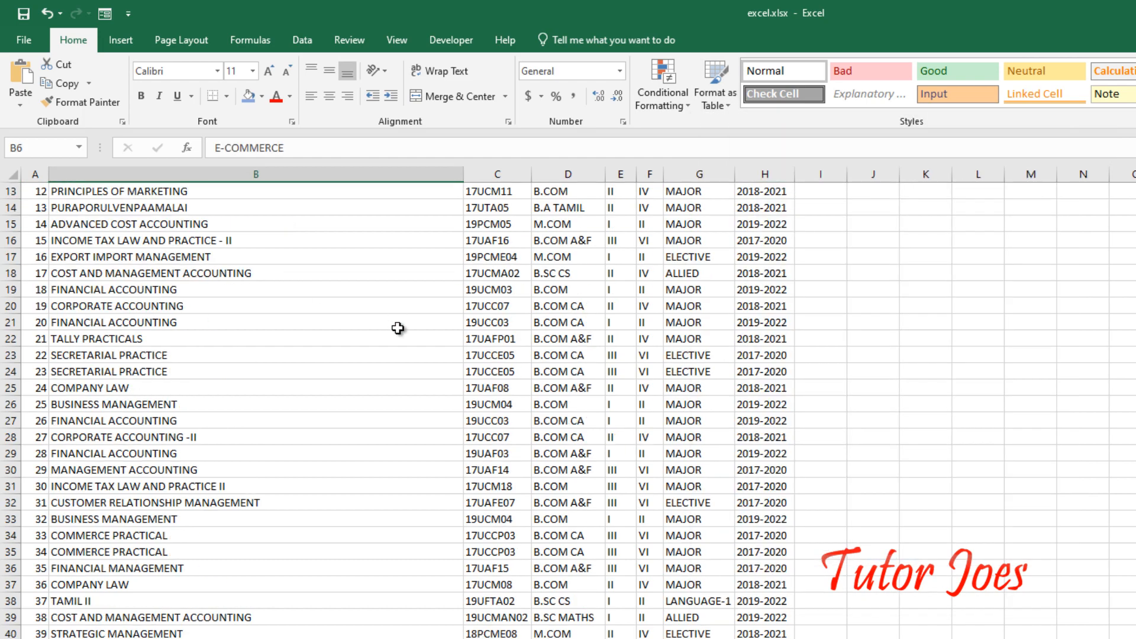
pyautogui.scroll(-20, 468, 410)
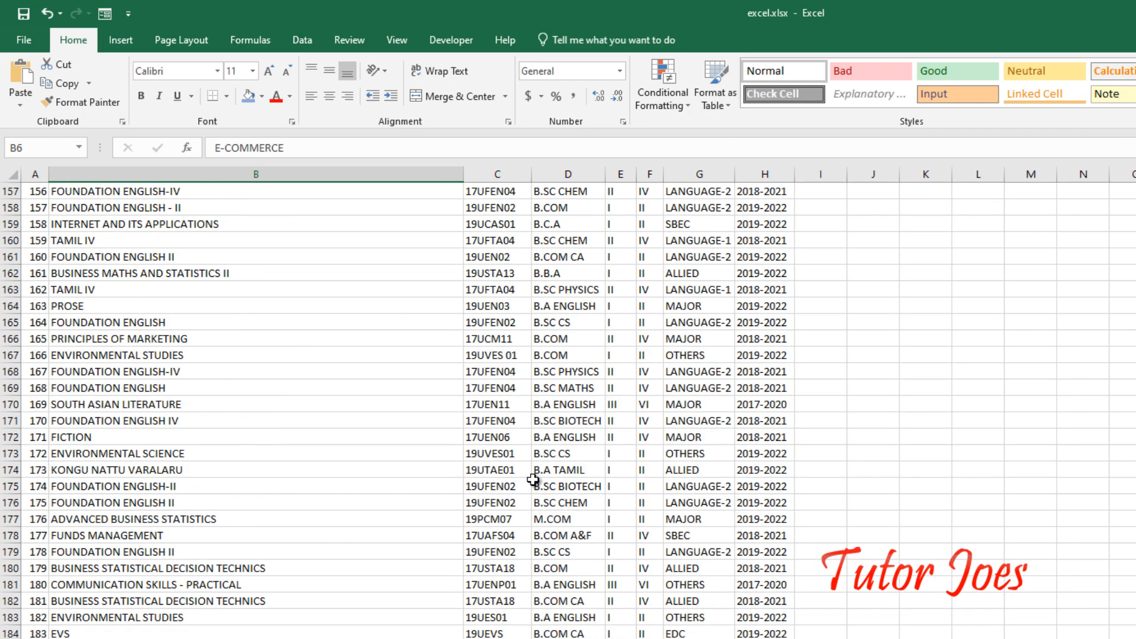
pyautogui.scroll(-10, 556, 520)
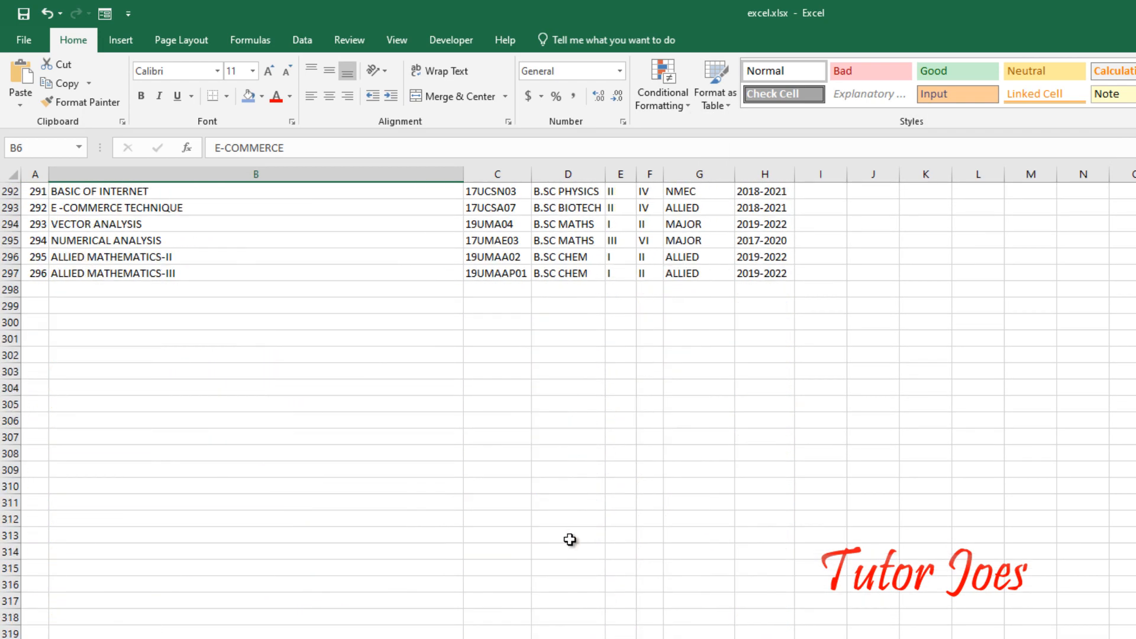
pyautogui.scroll(20, 564, 542)
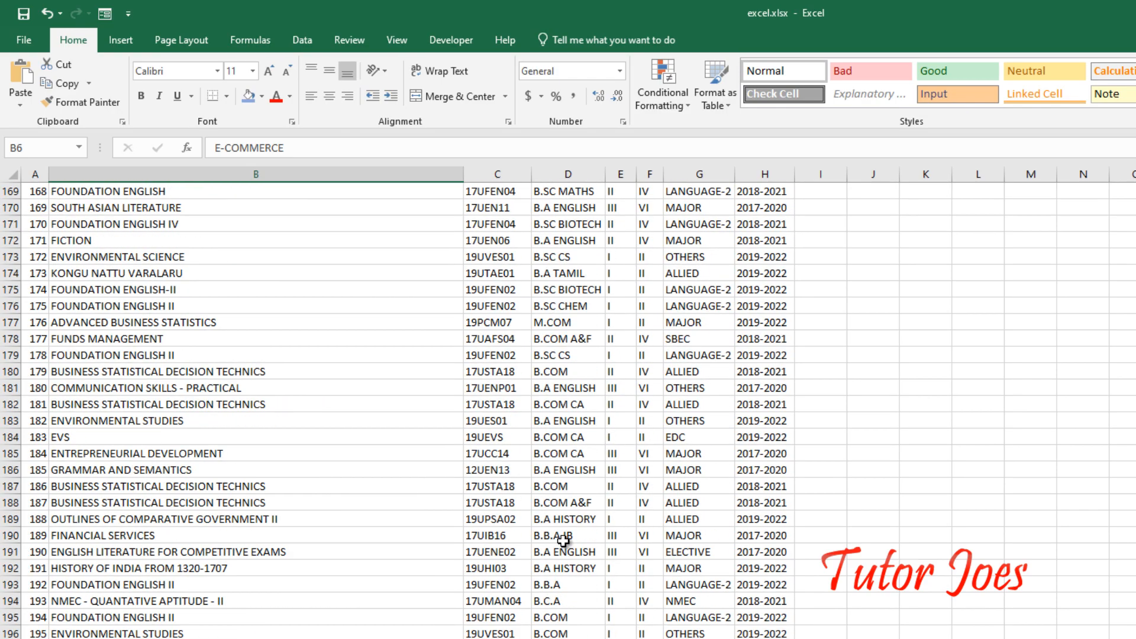
pyautogui.scroll(20, 563, 541)
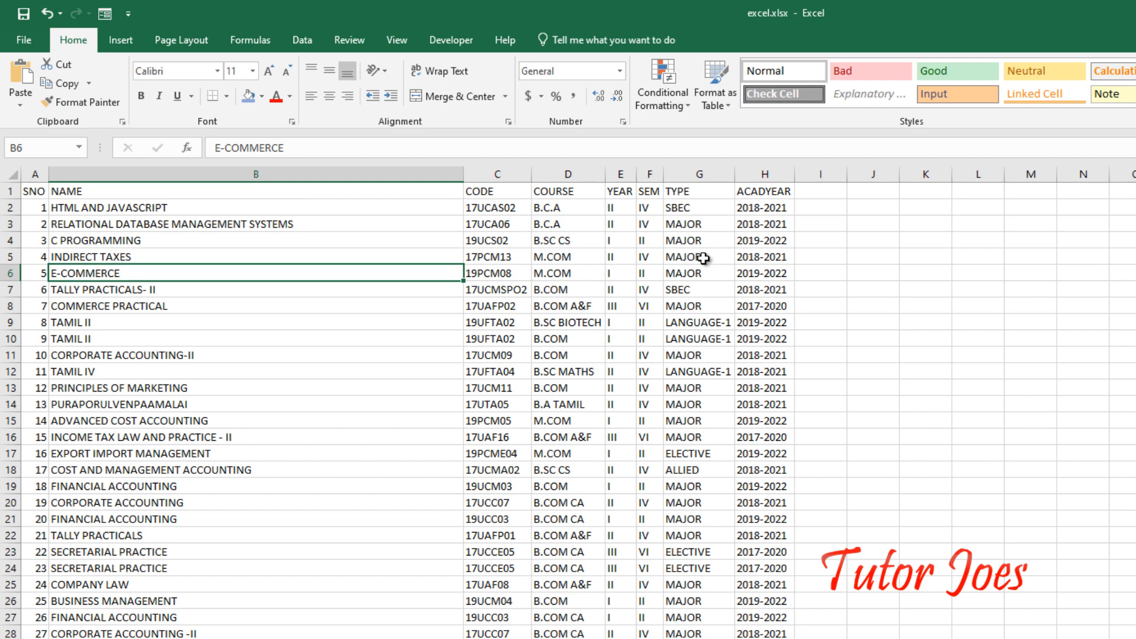
pyautogui.moveTo(376, 237); pyautogui.dragTo(379, 225)
pyautogui.click(599, 241)
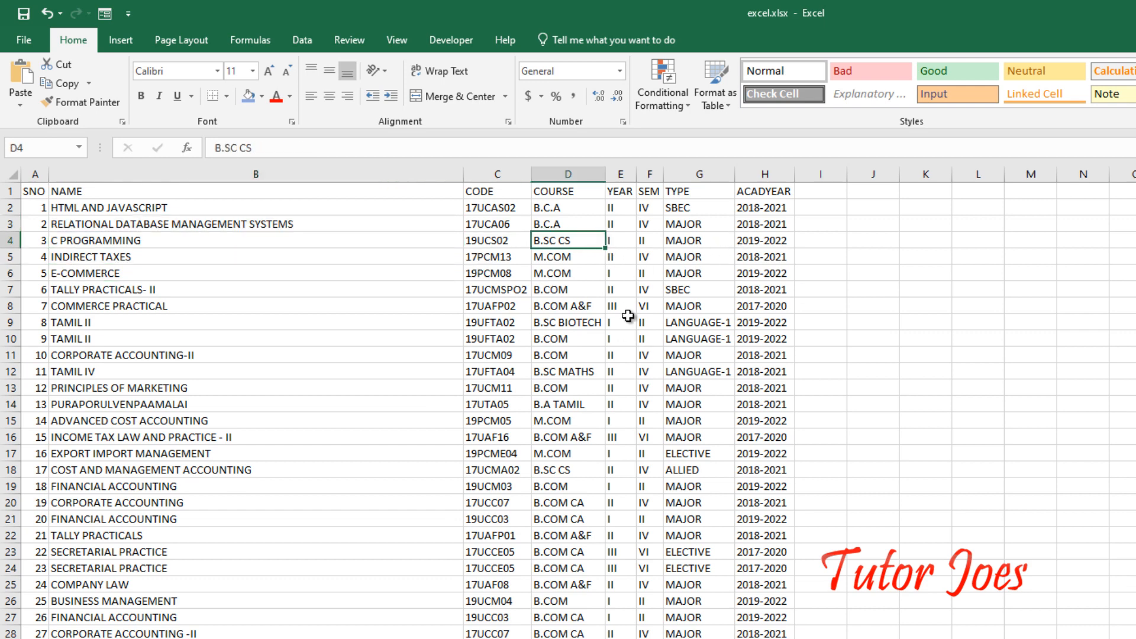
pyautogui.click(569, 258)
pyautogui.click(677, 225)
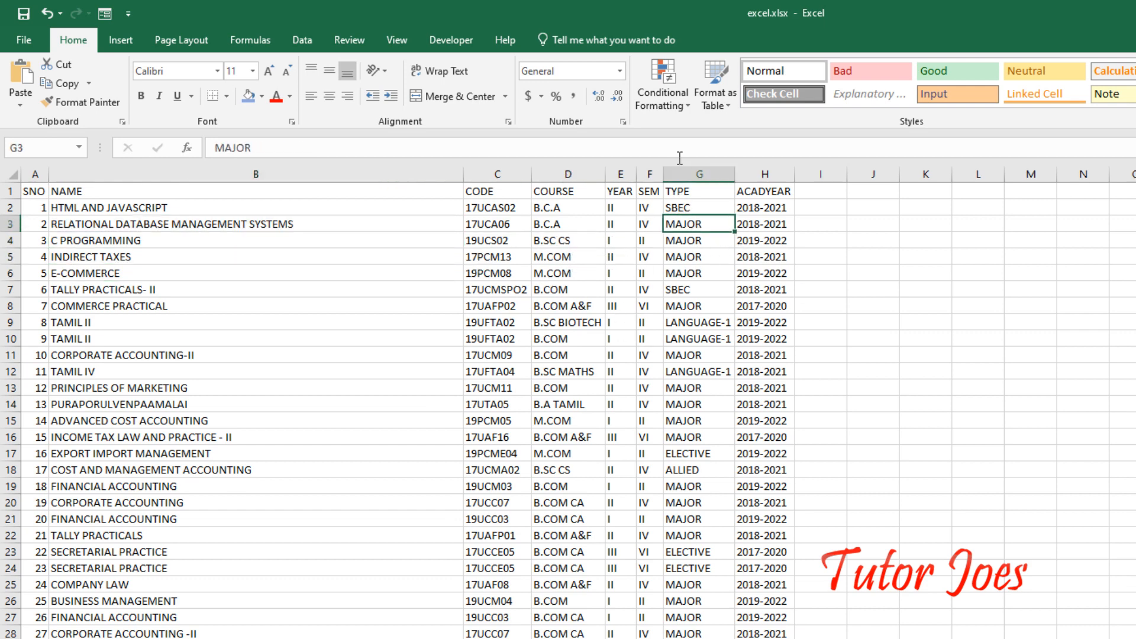
# Format the data range A1:H297 as a table with headers, using the banded blue style in the first row of the Light group.
pyautogui.click(712, 106)
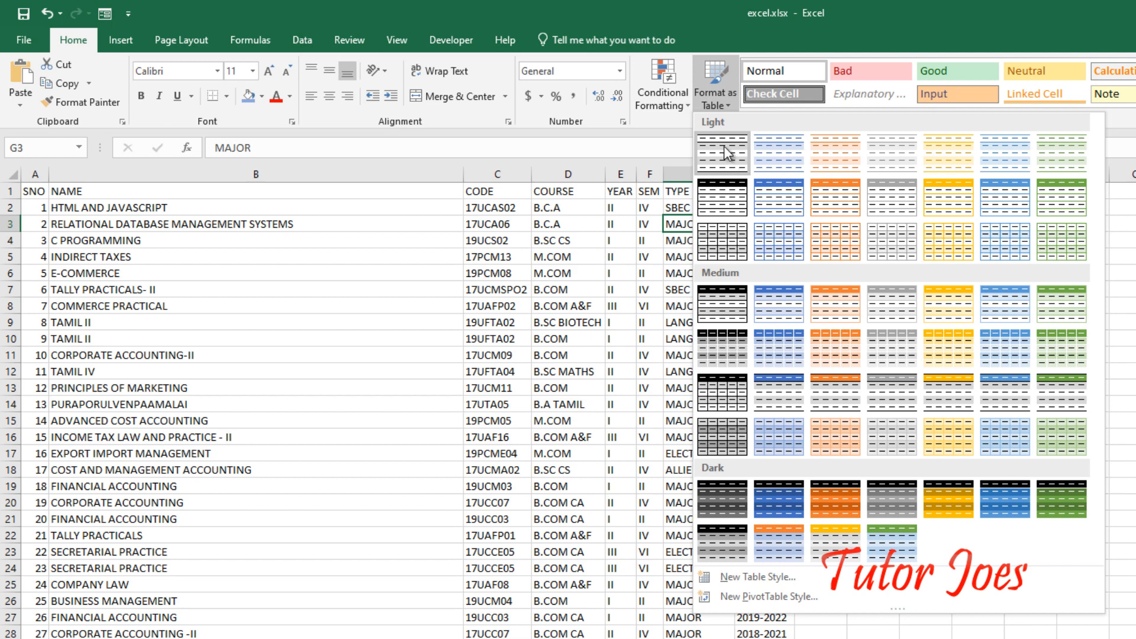
pyautogui.click(790, 168)
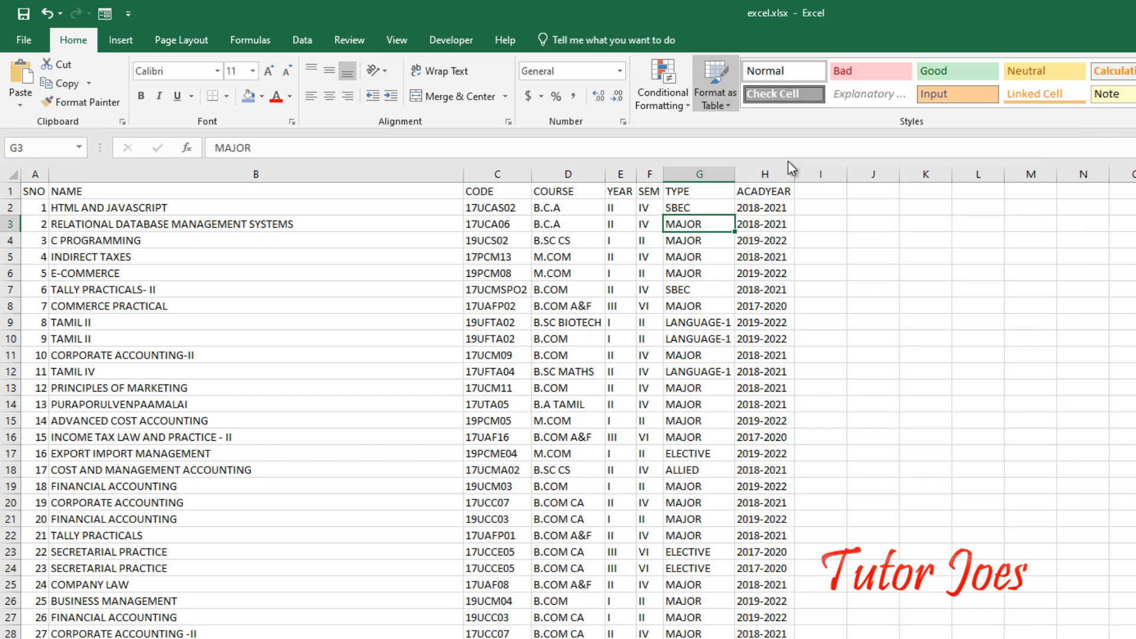
pyautogui.moveTo(491, 237); pyautogui.dragTo(610, 260)
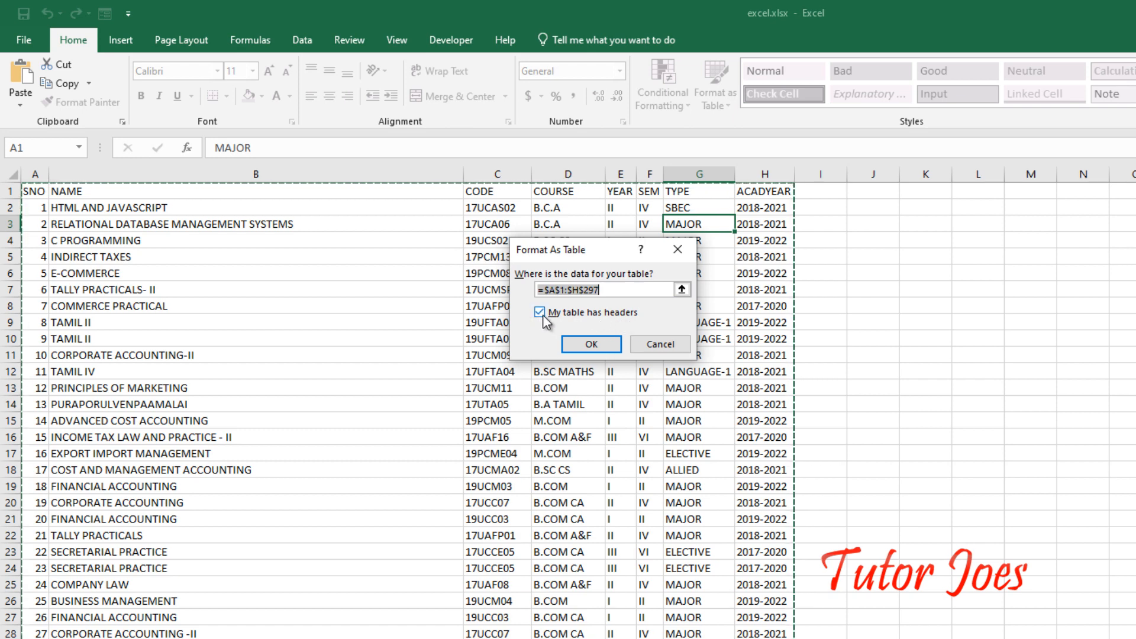
pyautogui.click(590, 344)
pyautogui.click(385, 202)
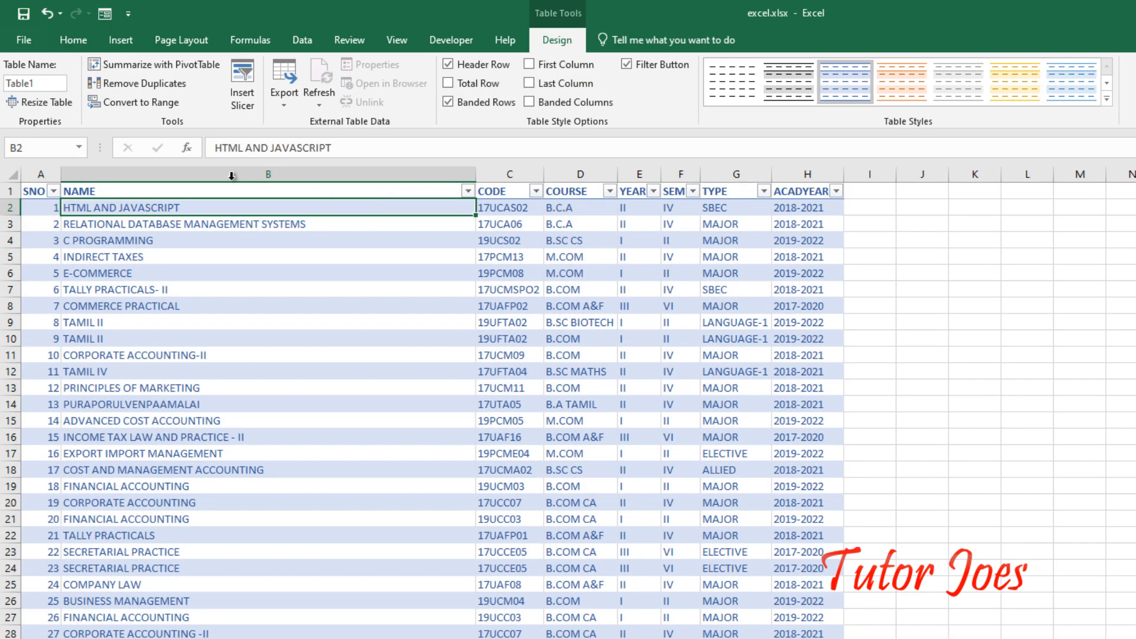
# Filter the COURSE column to show only the B.C.A rows.
pyautogui.click(648, 190)
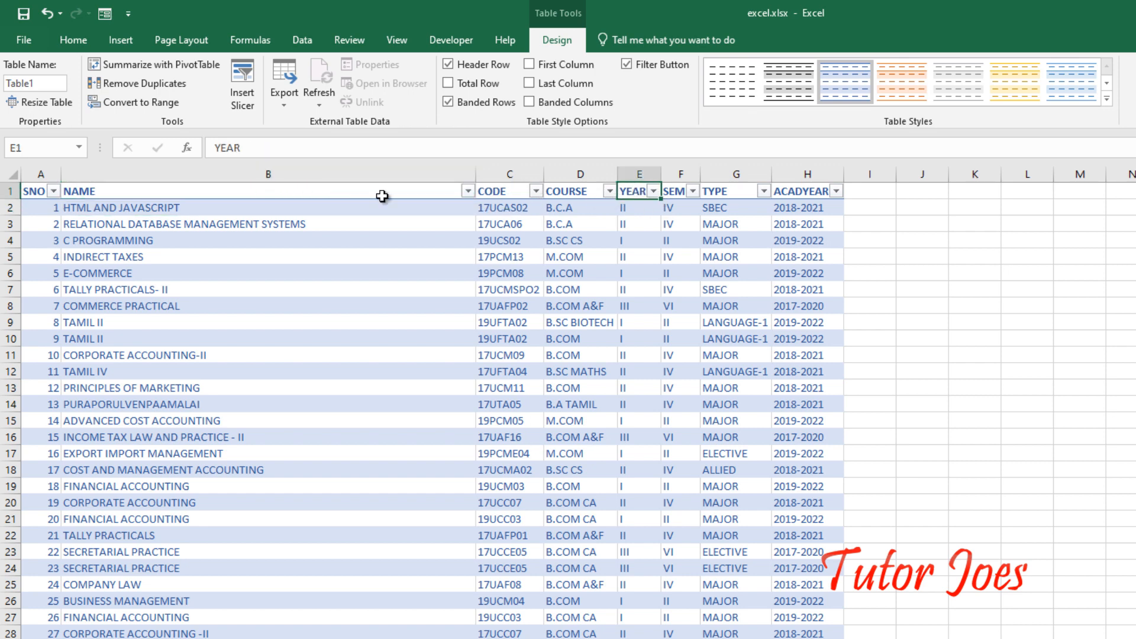
pyautogui.click(289, 203)
pyautogui.click(608, 191)
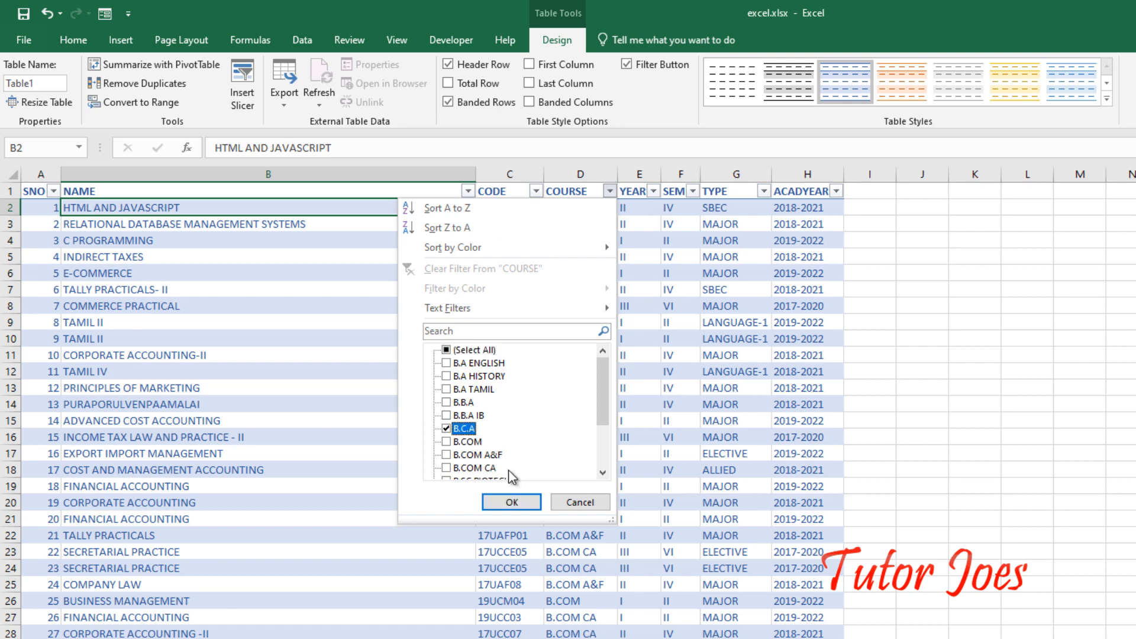
pyautogui.click(522, 500)
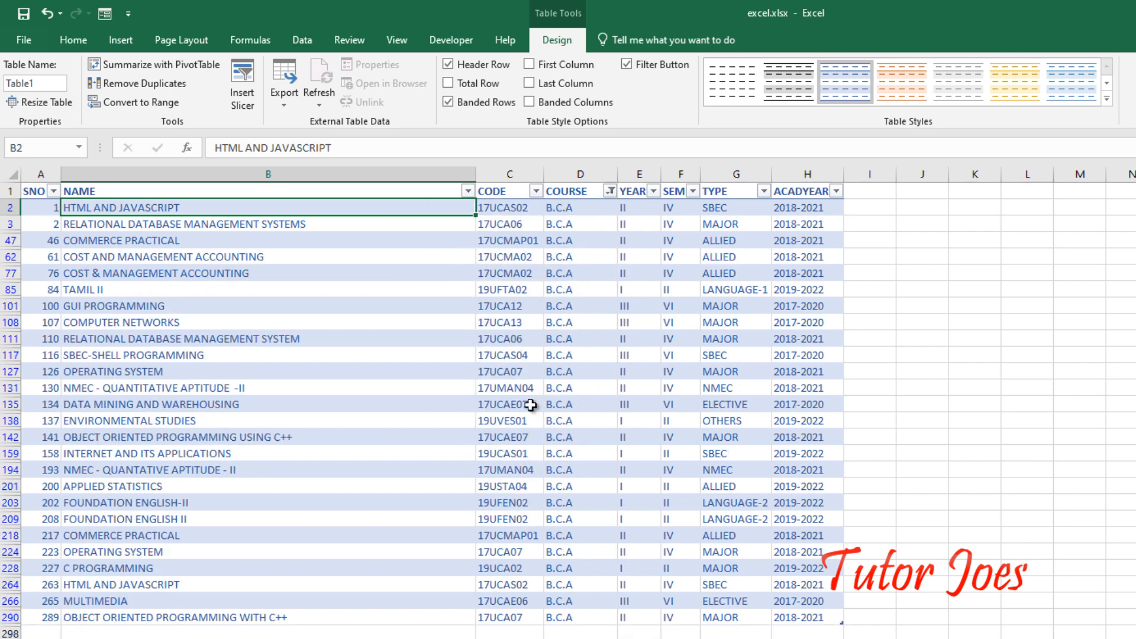
pyautogui.click(572, 356)
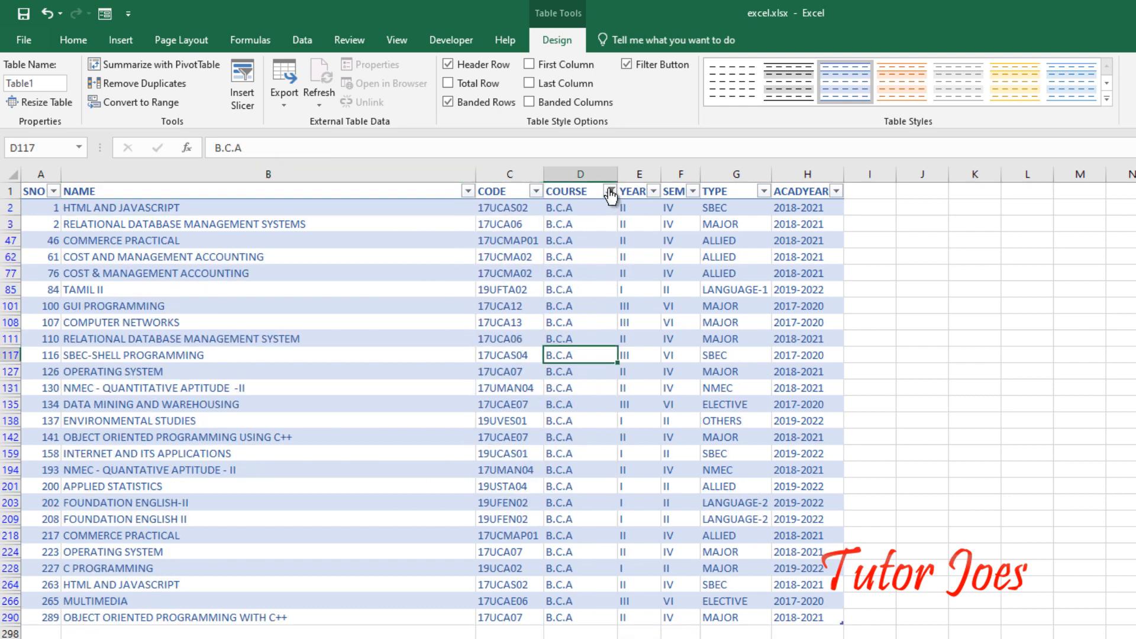
# Reset the COURSE column filter to include all courses.
pyautogui.click(610, 191)
pyautogui.click(481, 350)
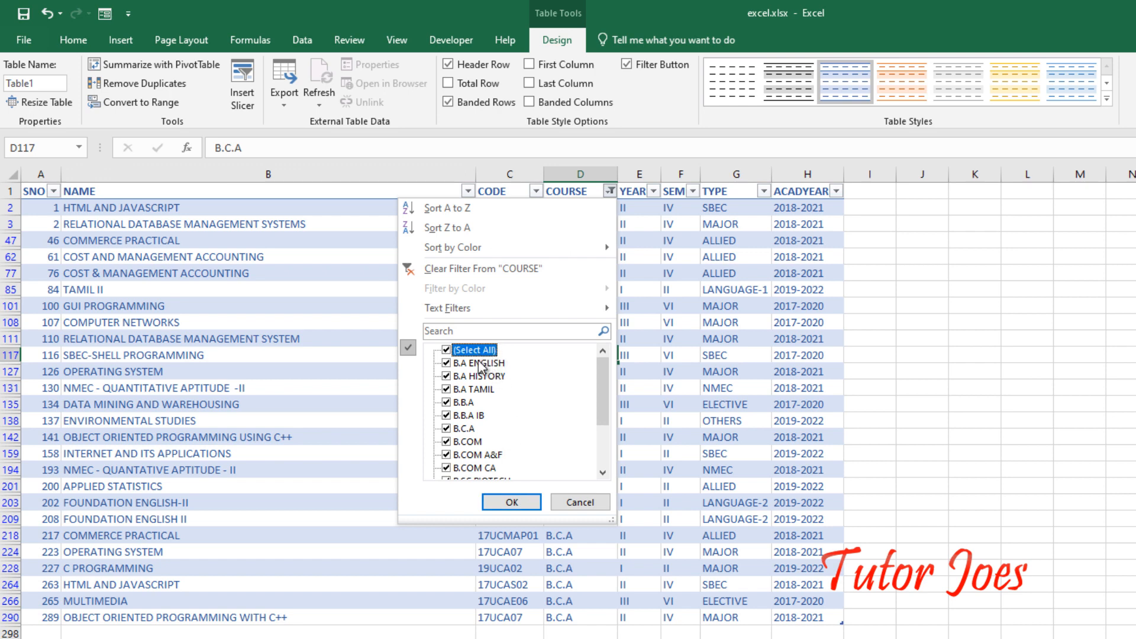
pyautogui.click(512, 501)
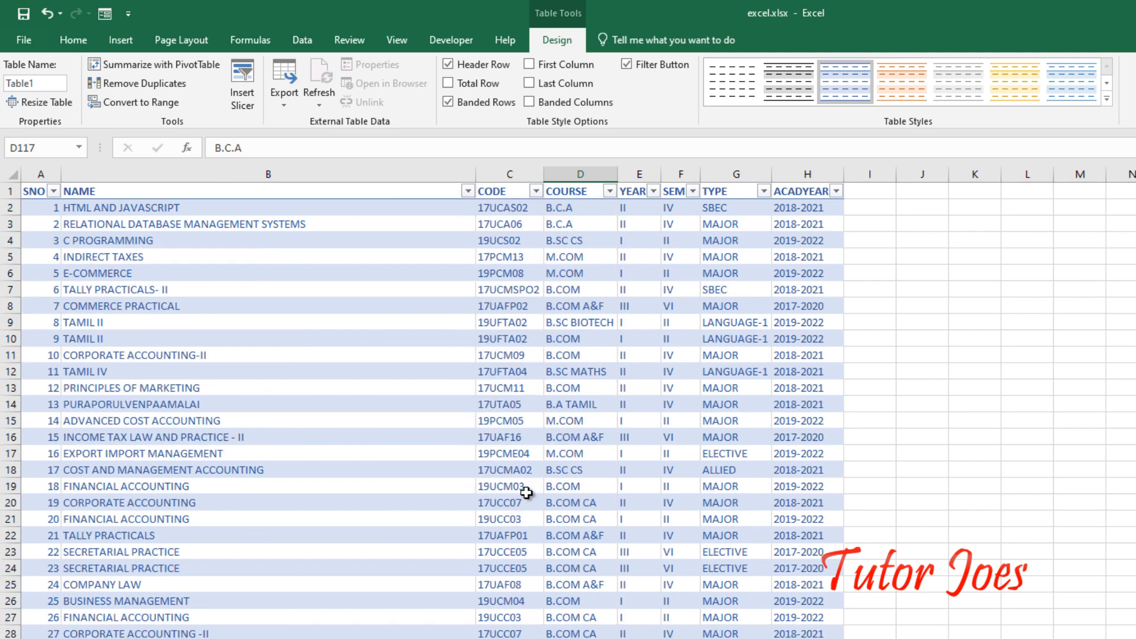
pyautogui.click(583, 273)
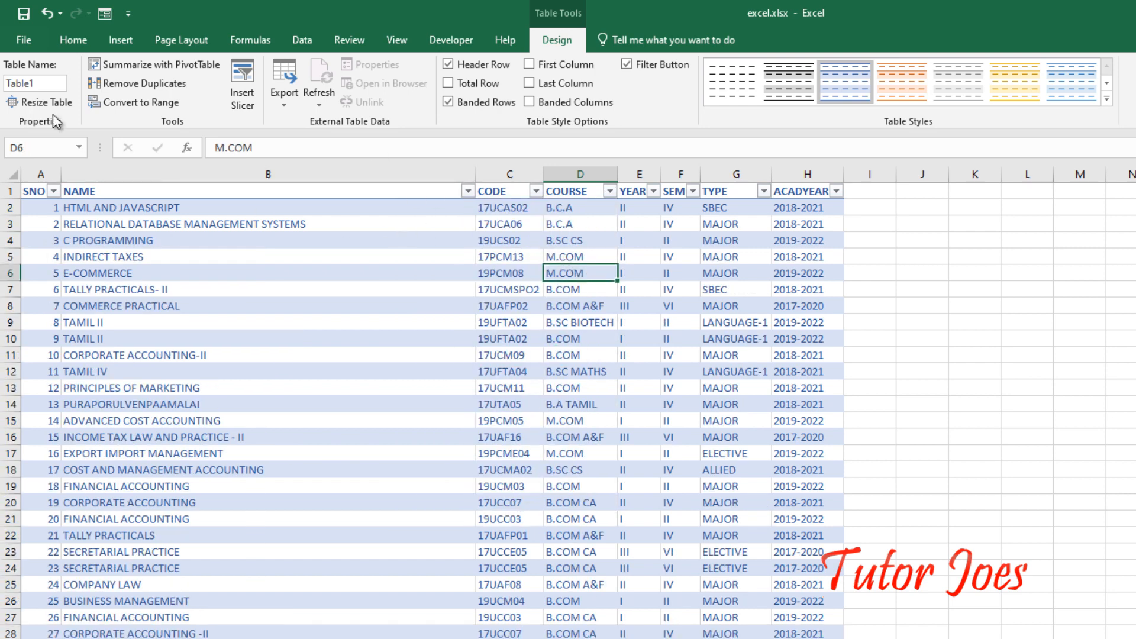
# Change the table's style to the blue one in the second row of the Medium group.
pyautogui.click(121, 43)
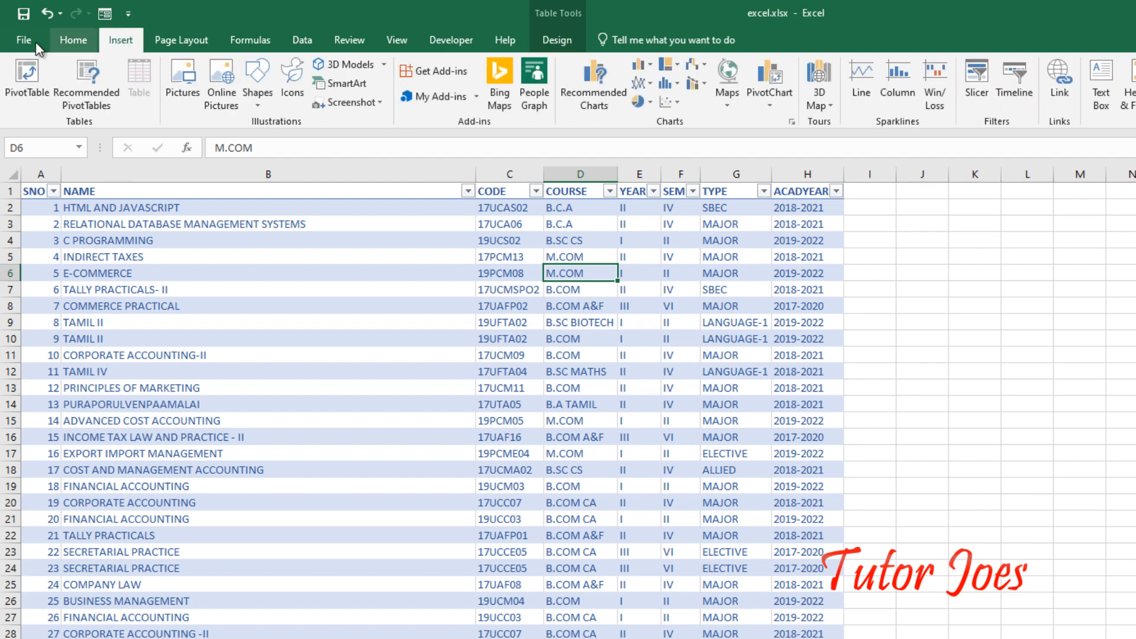
pyautogui.click(73, 40)
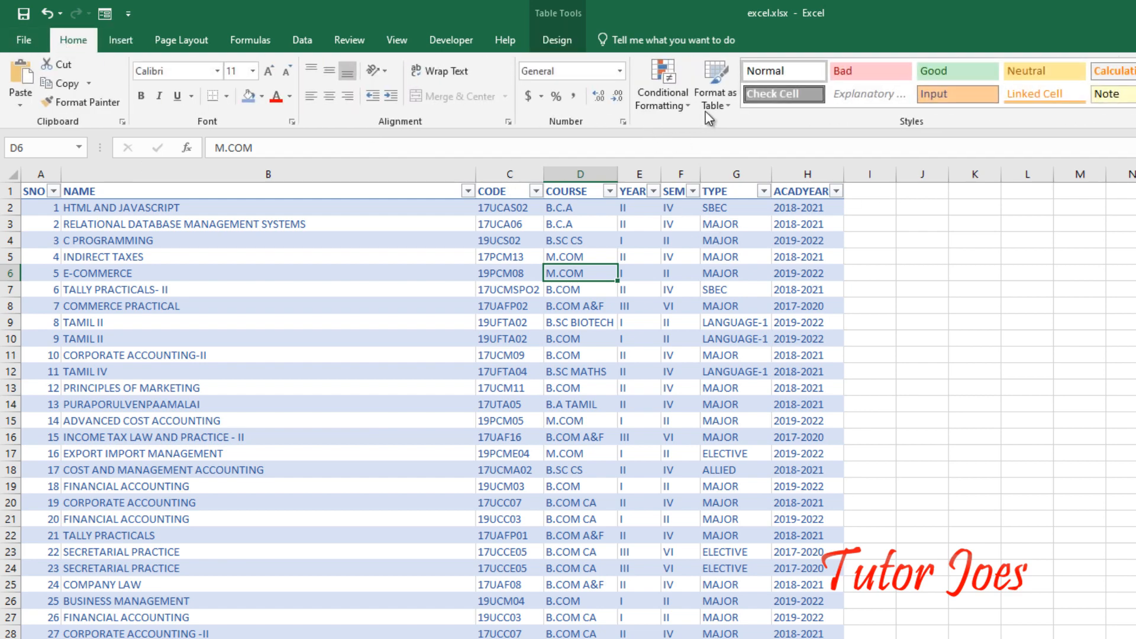
pyautogui.click(710, 109)
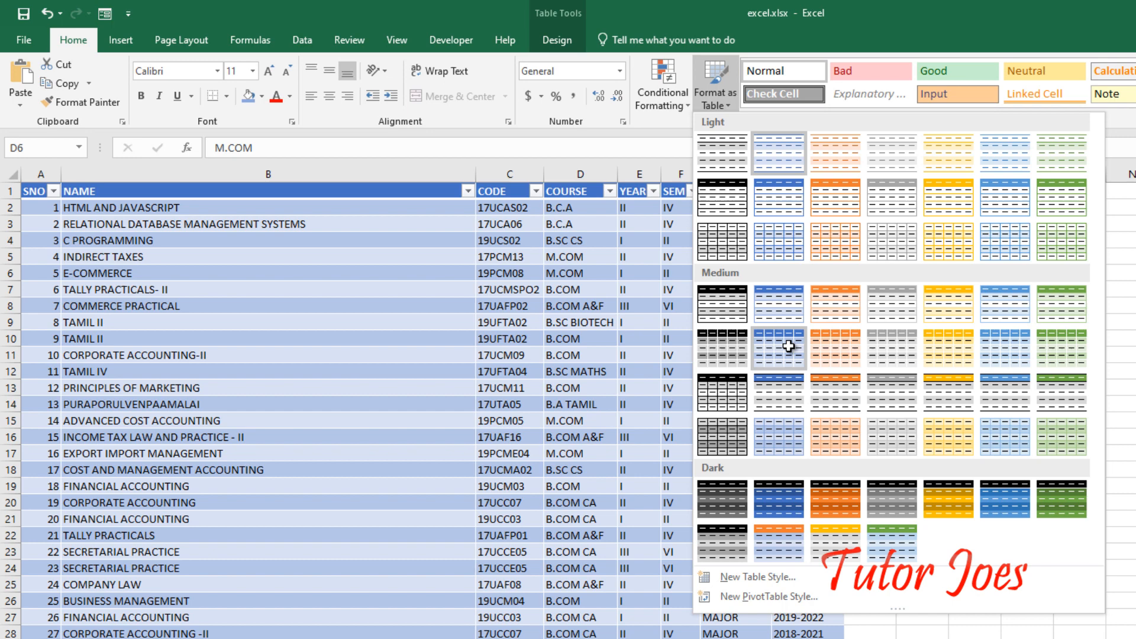
pyautogui.click(789, 346)
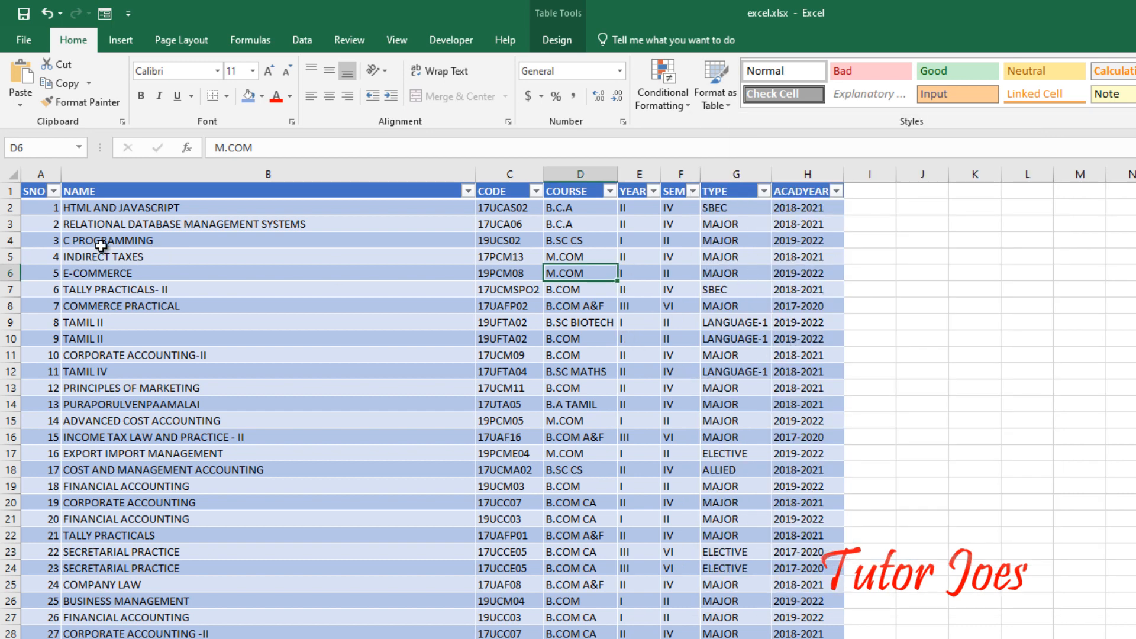
# Clear the table formatting from the whole worksheet.
pyautogui.click(14, 176)
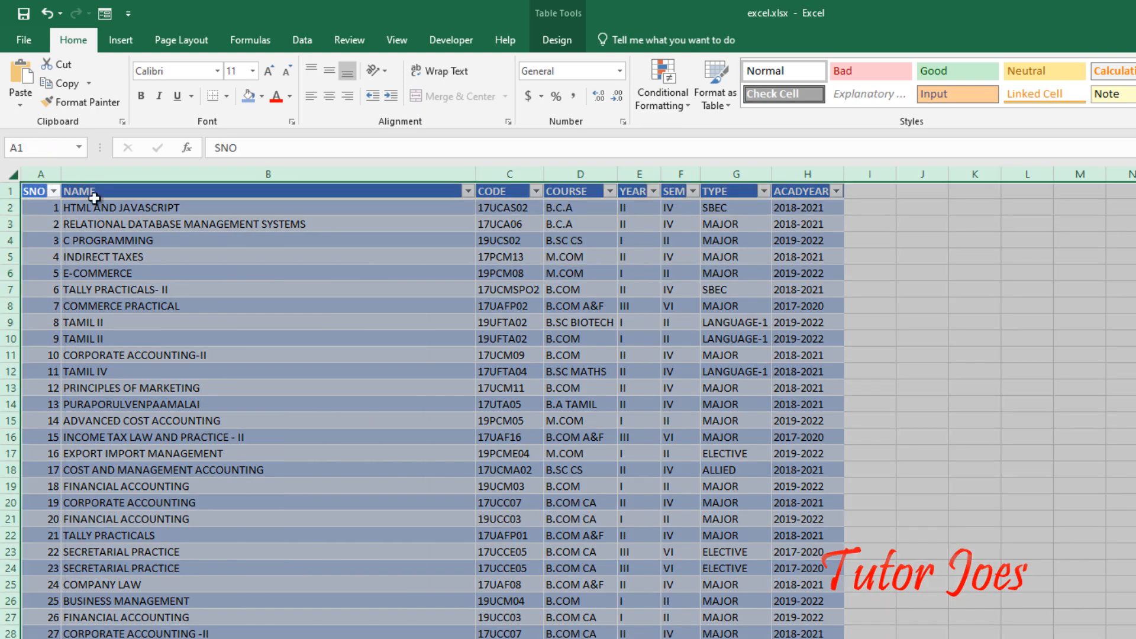
pyautogui.click(731, 95)
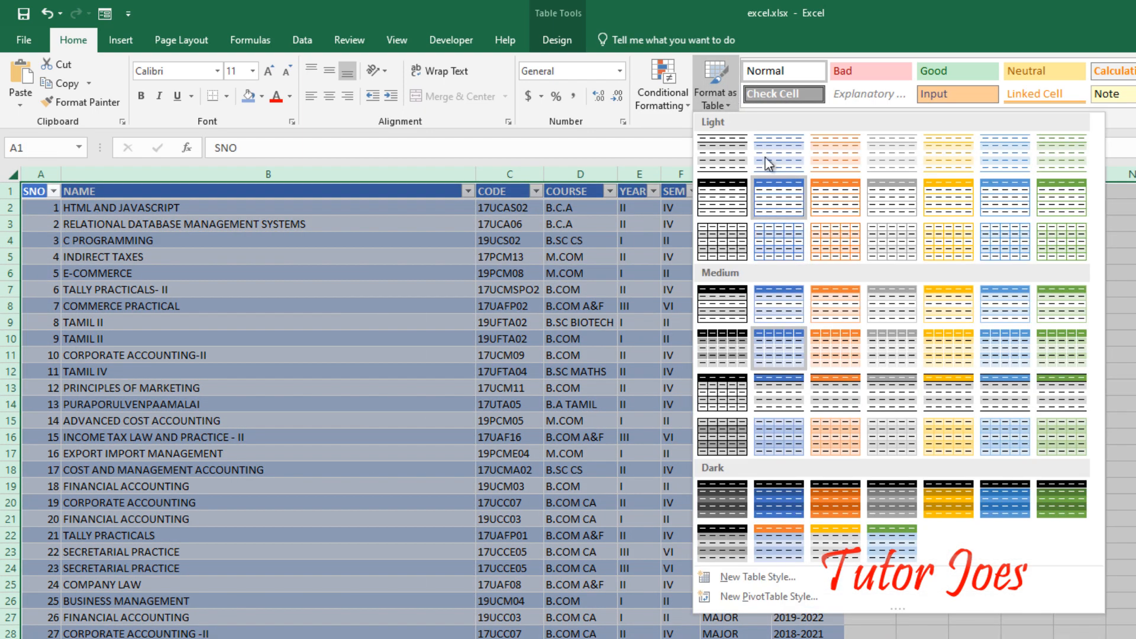
pyautogui.press('Escape')
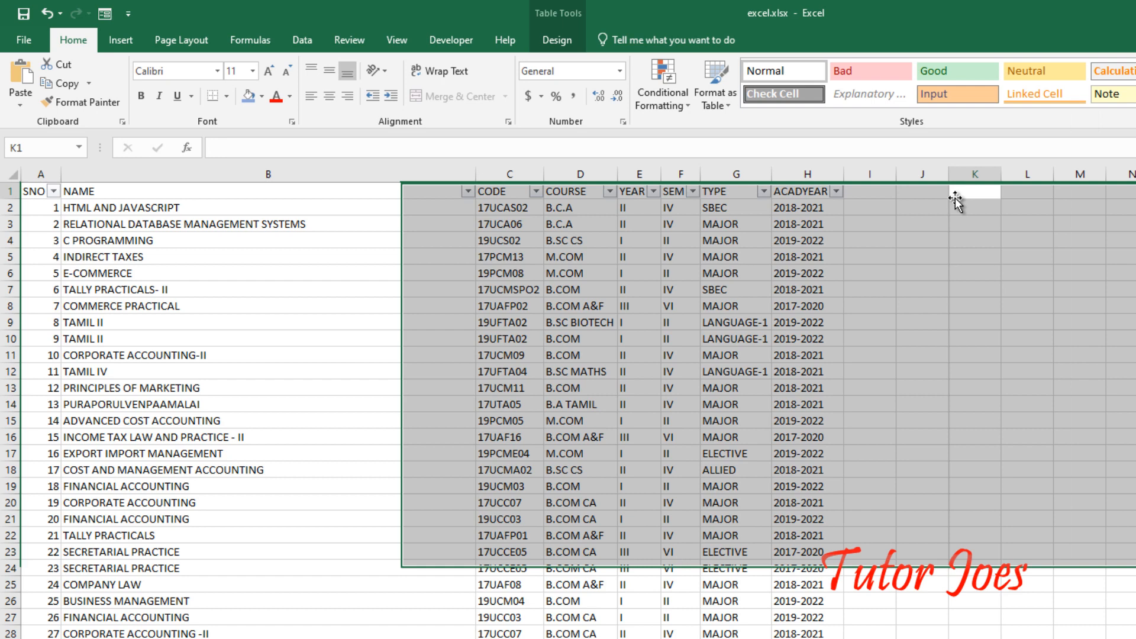
pyautogui.click(960, 195)
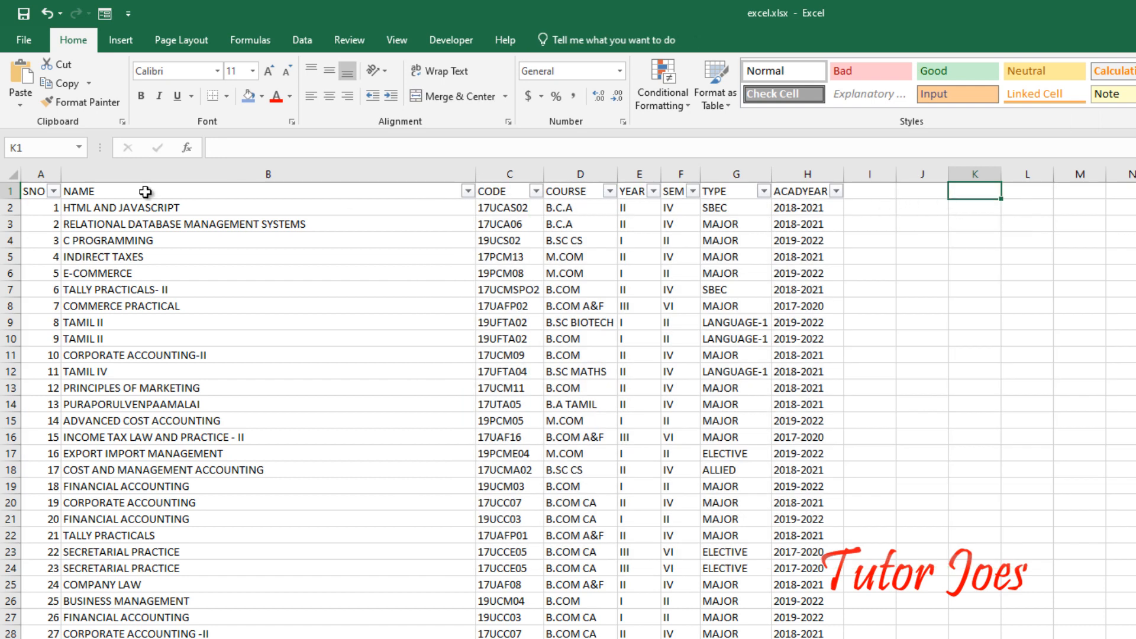
# Remove the filter buttons from the table's header row, A1:H1.
pyautogui.click(12, 192)
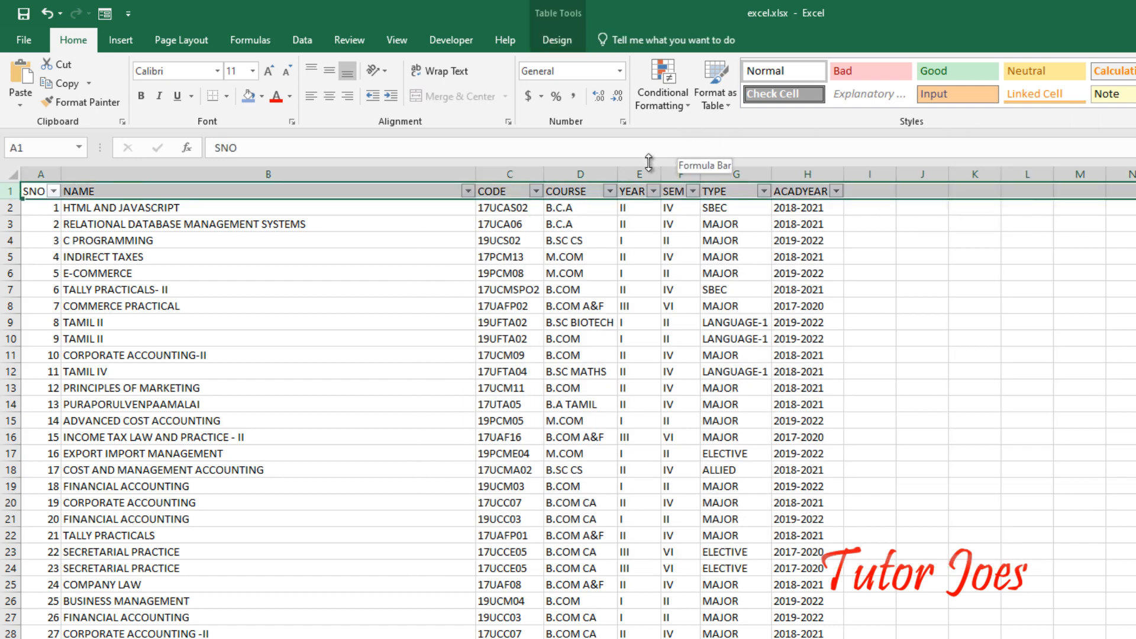
pyautogui.click(632, 191)
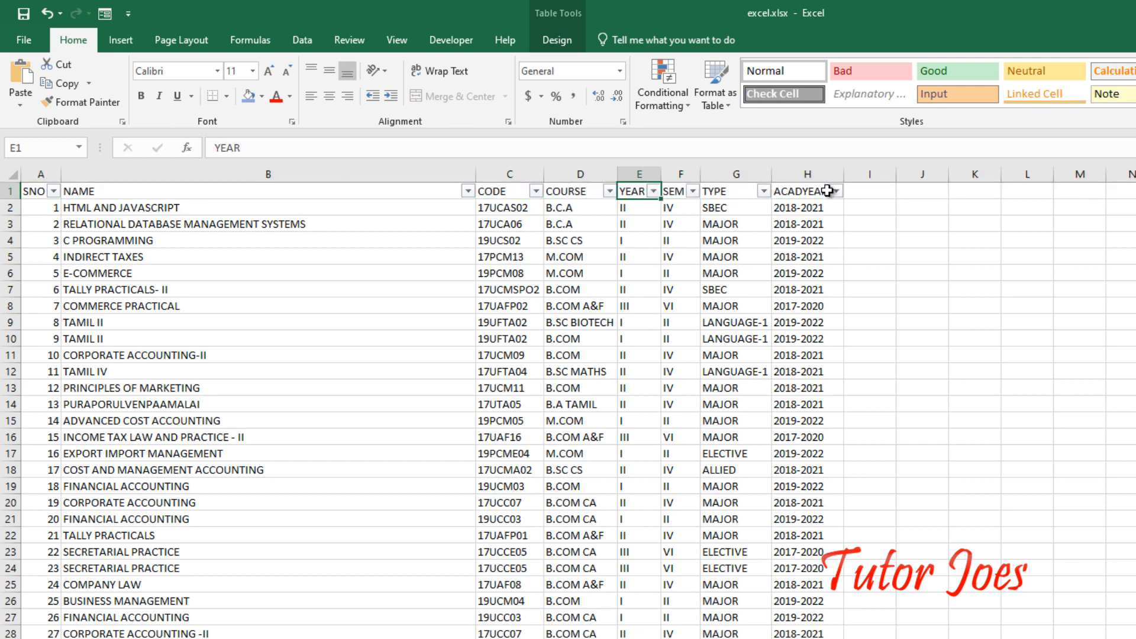
pyautogui.moveTo(811, 189); pyautogui.dragTo(21, 191)
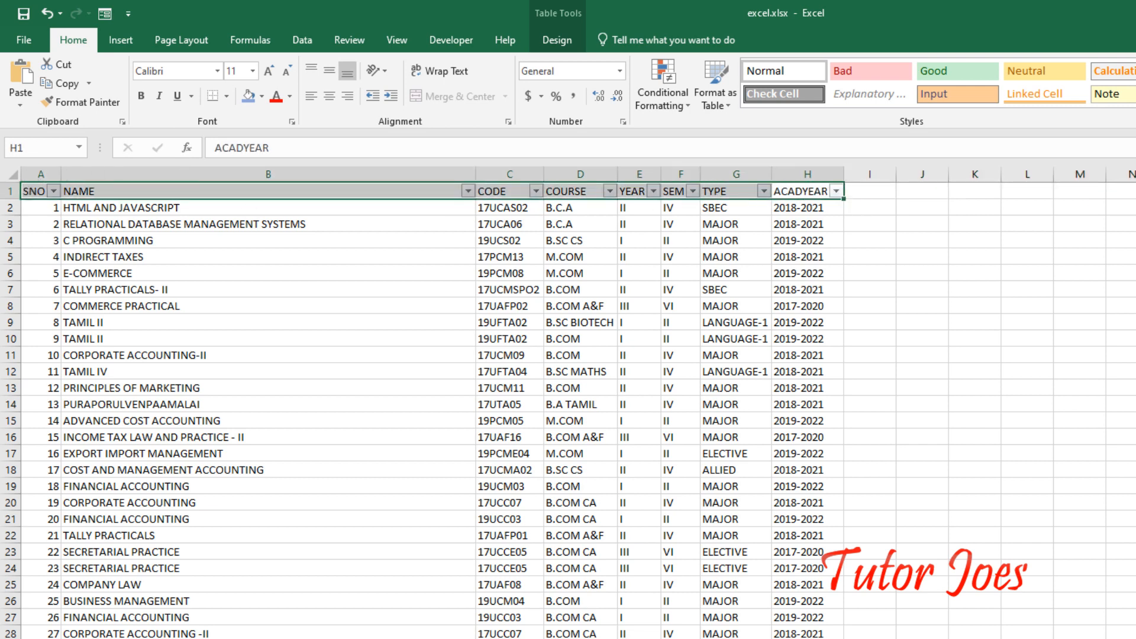
pyautogui.hotkey('ctrl', 'shift', 'l')
pyautogui.click(461, 287)
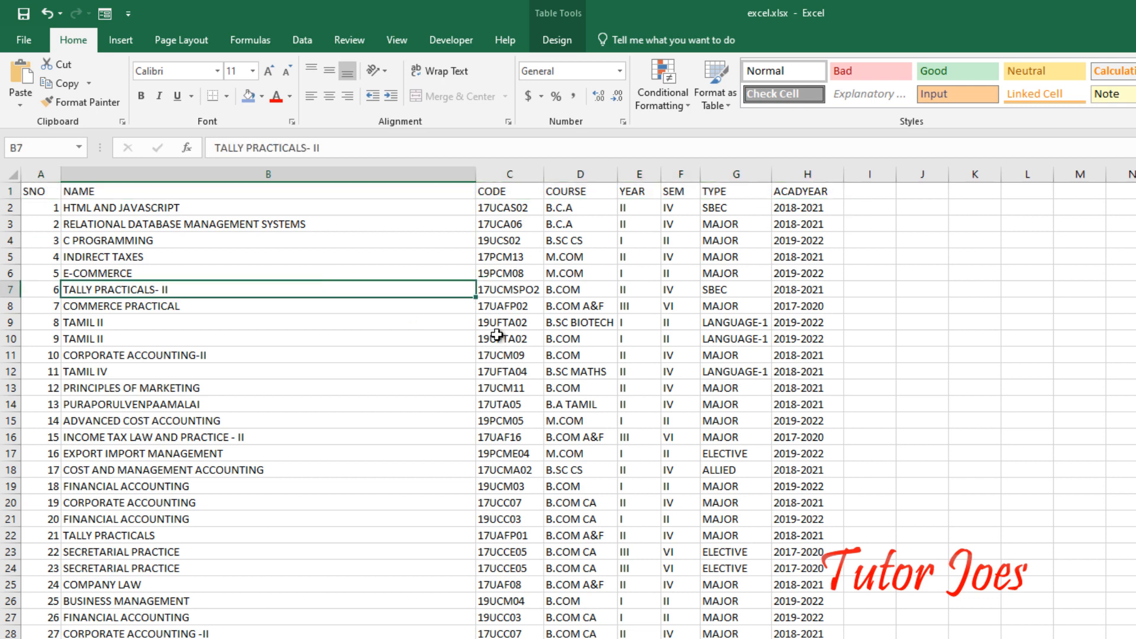
# Apply the black-header style in the second row of the Light group to the table.
pyautogui.moveTo(36, 191); pyautogui.dragTo(266, 201)
pyautogui.click(266, 202)
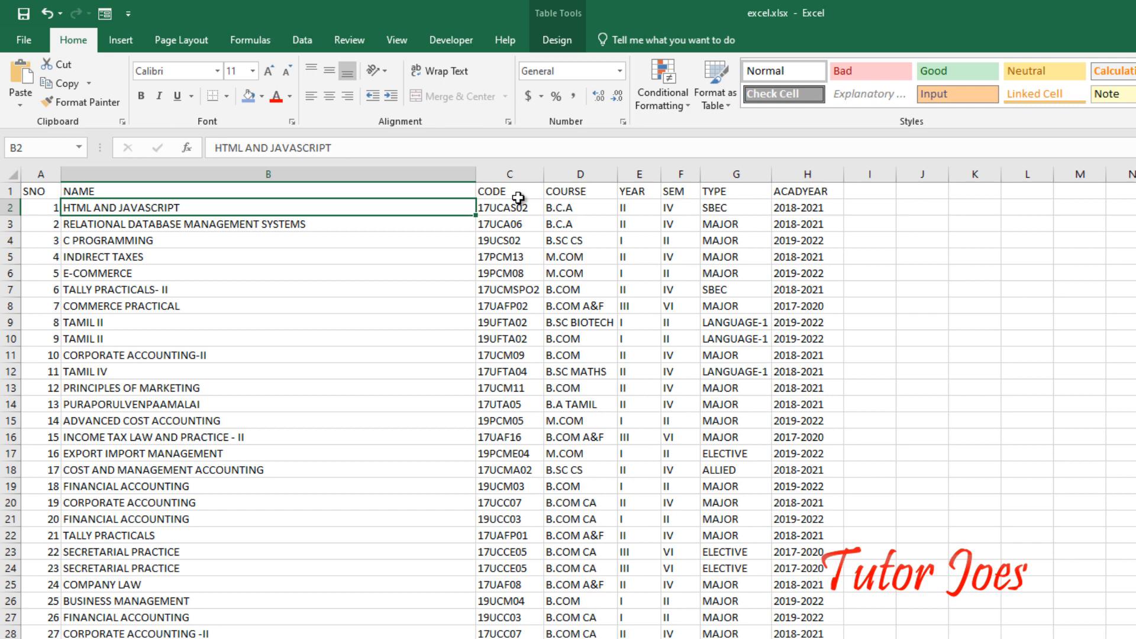
pyautogui.click(714, 105)
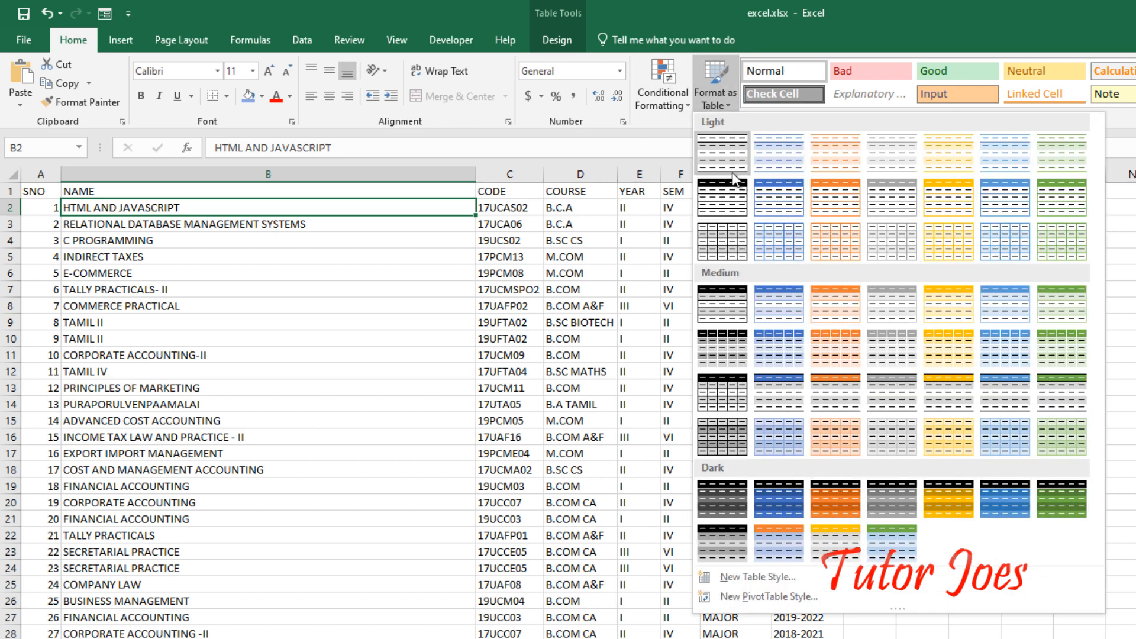
pyautogui.click(732, 192)
pyautogui.click(706, 240)
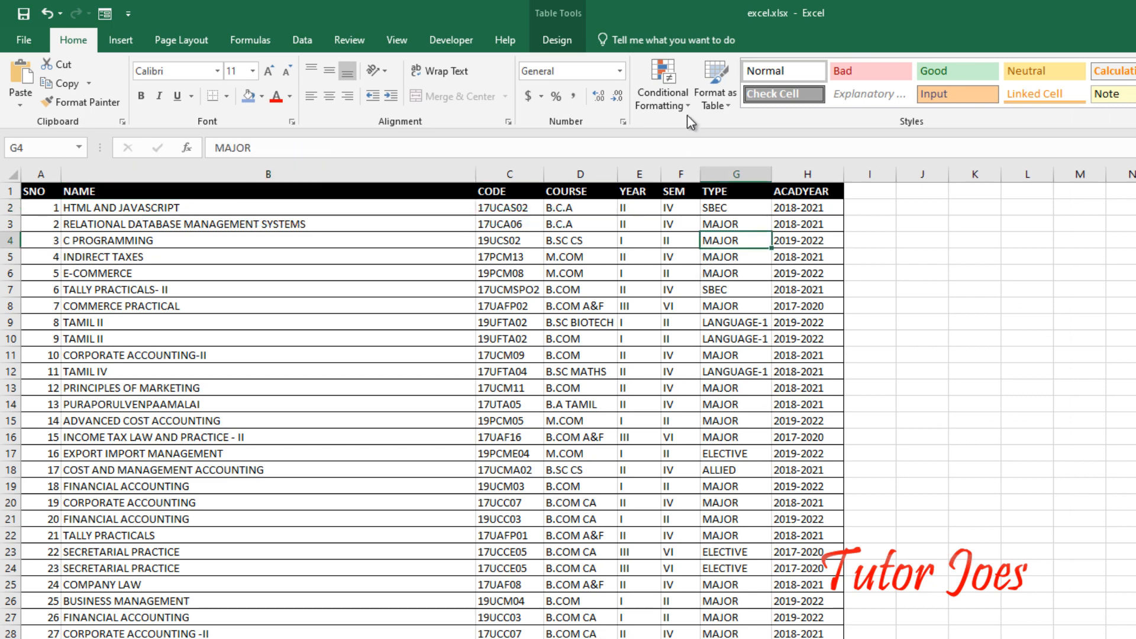
# Start a new custom table style and name it Joes.
pyautogui.click(675, 105)
pyautogui.click(716, 102)
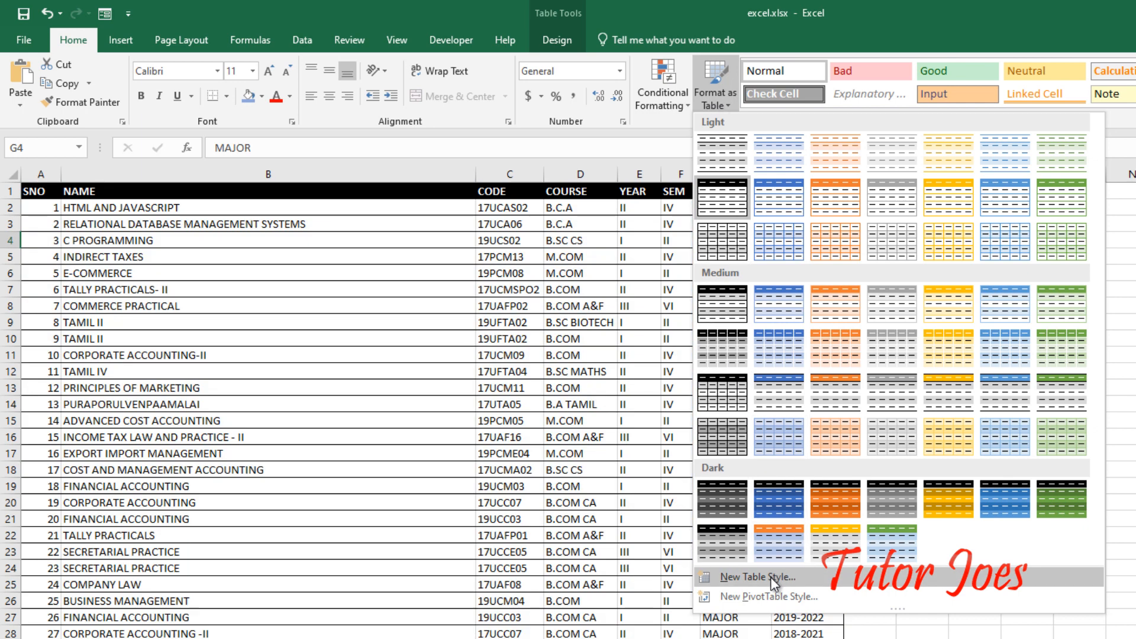
pyautogui.click(771, 577)
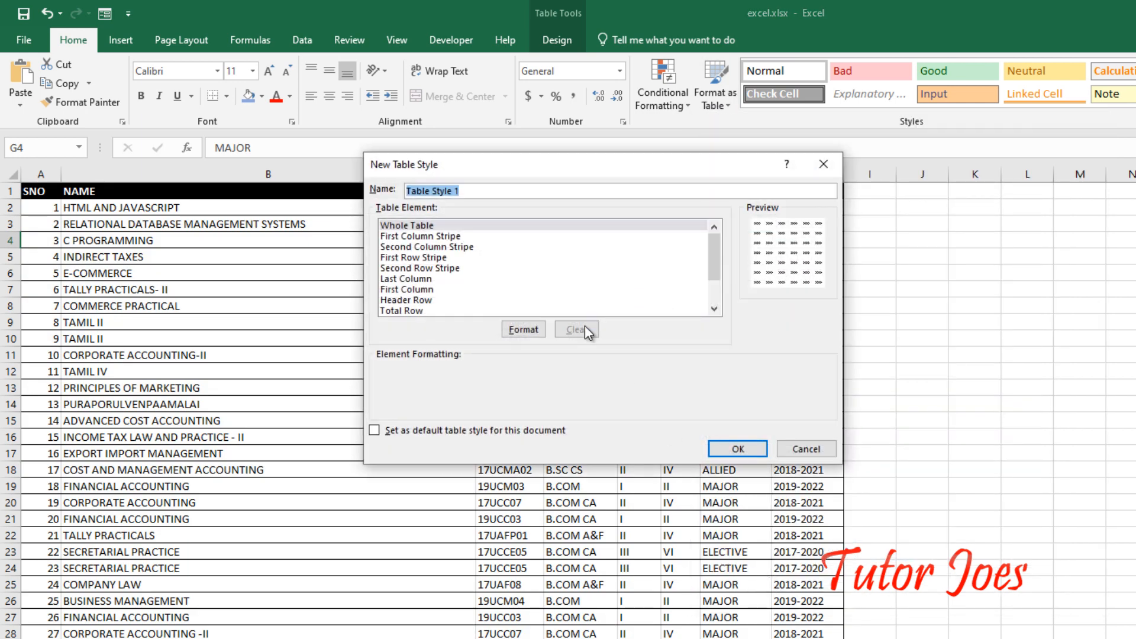
pyautogui.moveTo(539, 167); pyautogui.dragTo(594, 187)
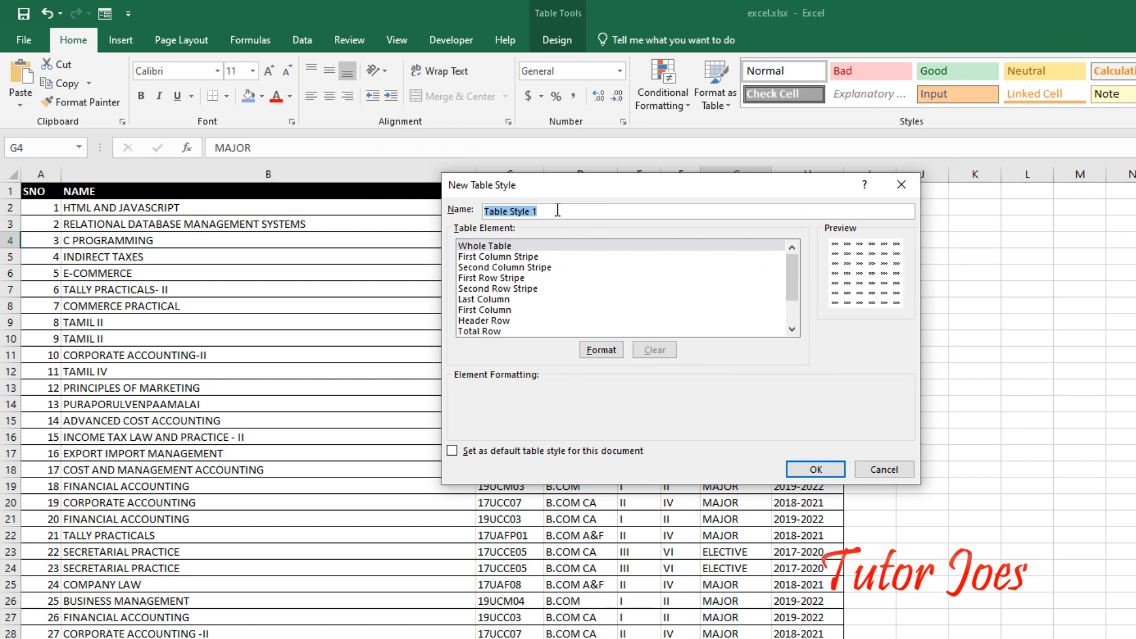
pyautogui.write('Joes')
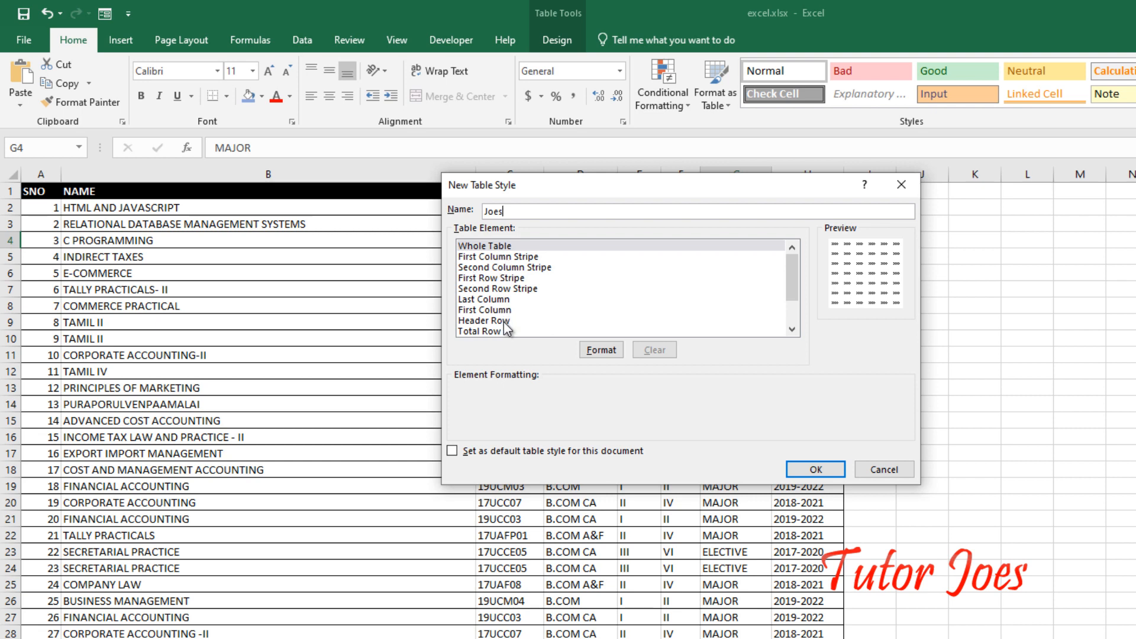
# Give the Whole Table element thin borders on the top, bottom, left and right edges and on both inside lines.
pyautogui.click(511, 248)
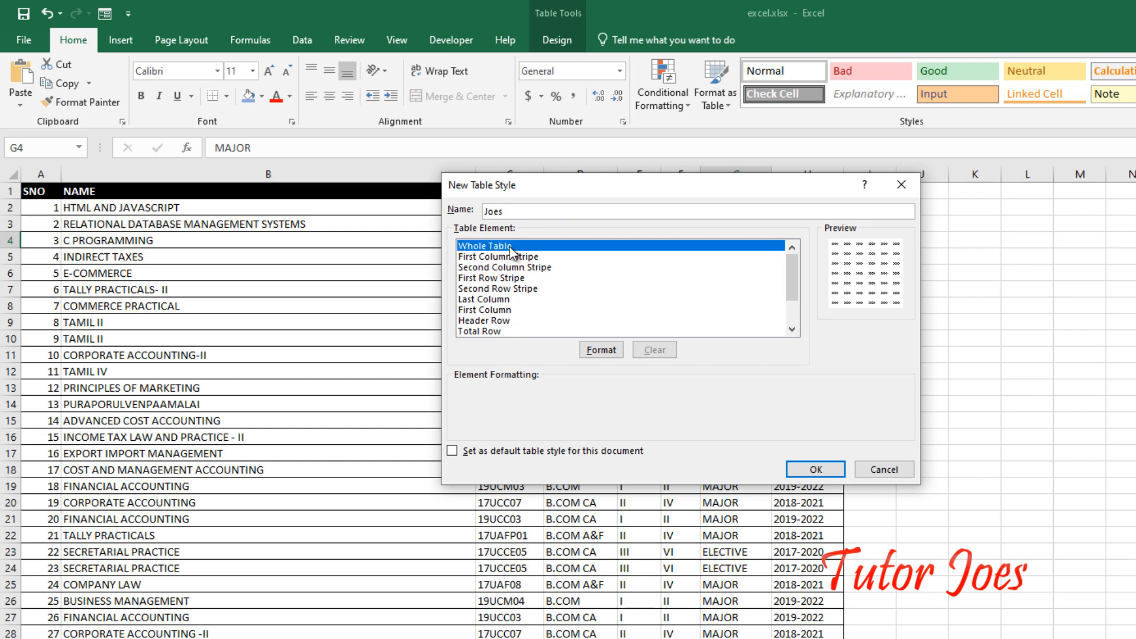
pyautogui.click(602, 349)
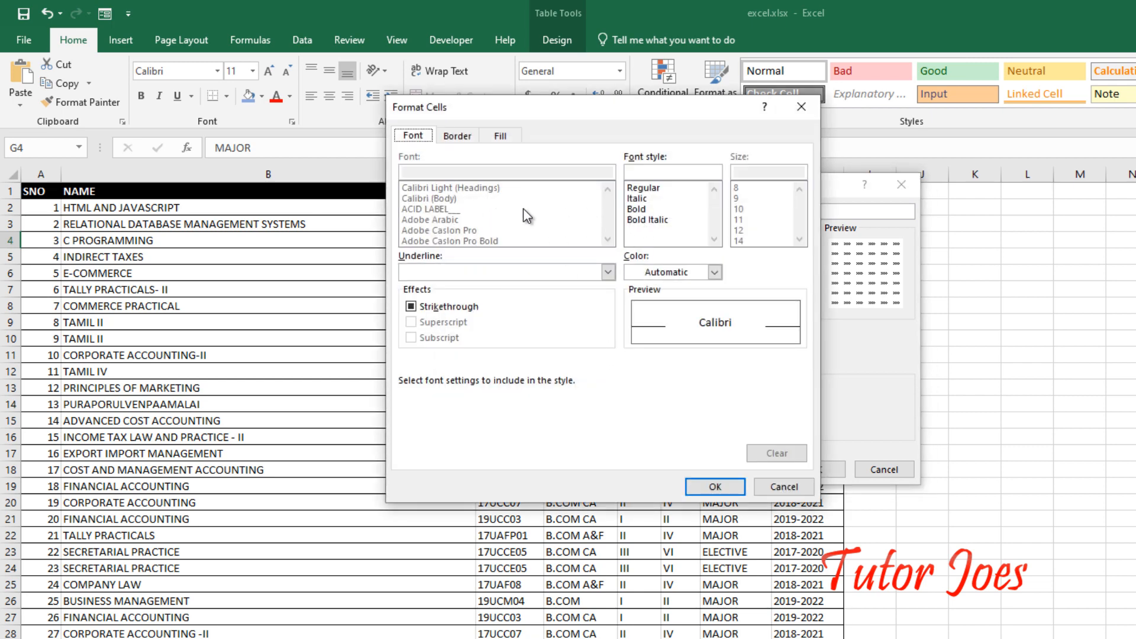
pyautogui.click(461, 138)
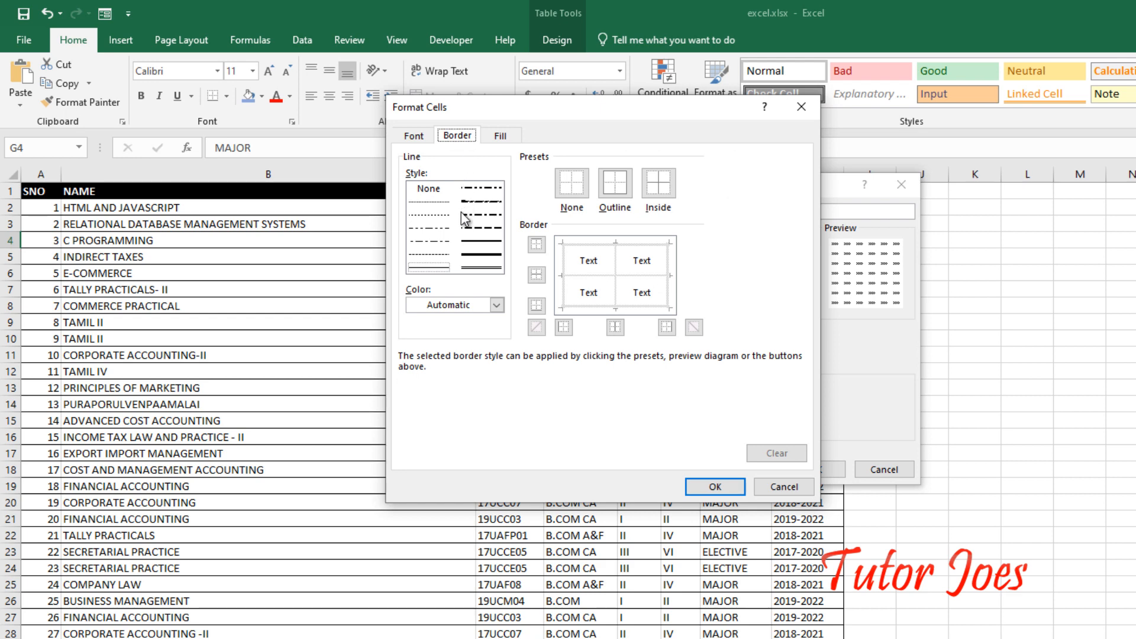
pyautogui.click(467, 303)
pyautogui.click(446, 308)
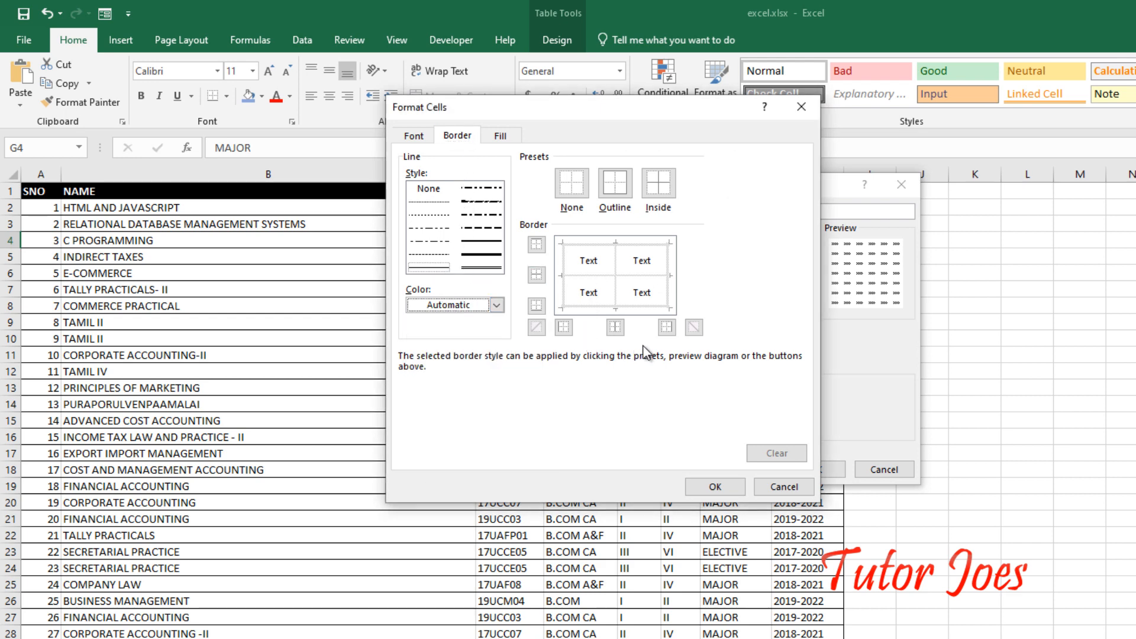
pyautogui.click(537, 245)
pyautogui.click(538, 307)
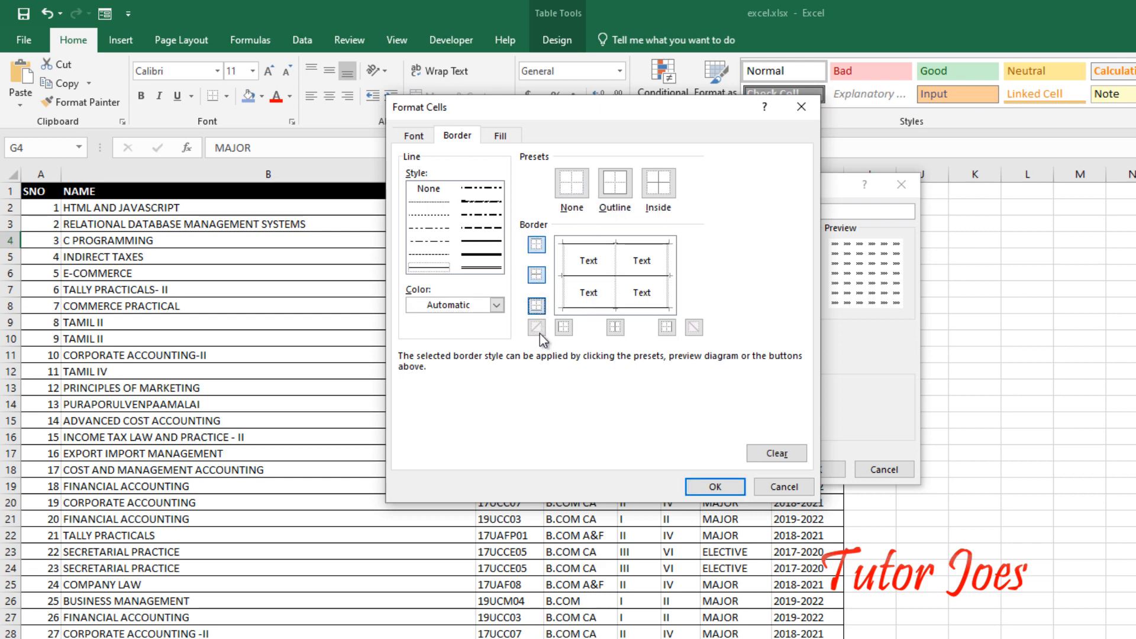
pyautogui.click(564, 327)
pyautogui.click(616, 327)
pyautogui.click(667, 326)
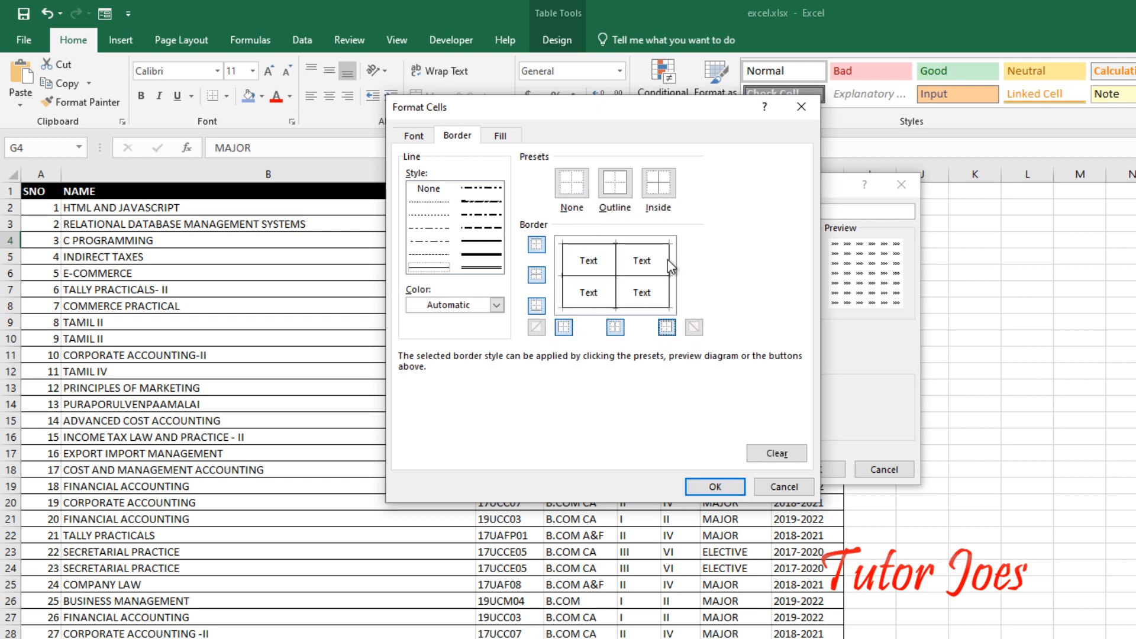
# Choose the blue theme color for the border line and accept the Whole Table formatting.
pyautogui.click(497, 305)
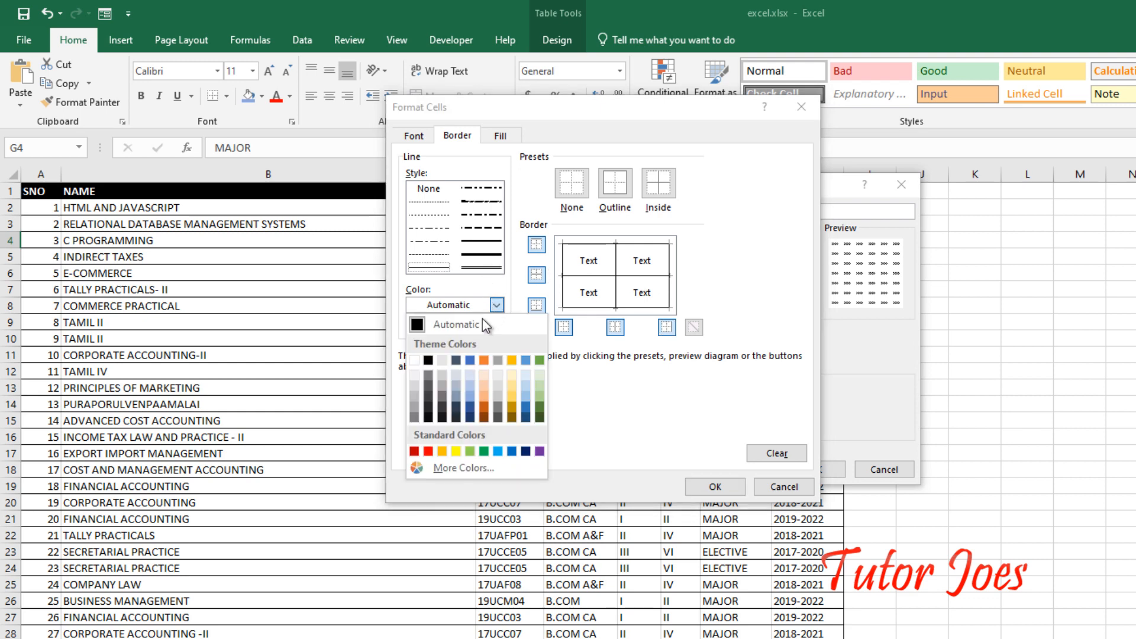
pyautogui.click(470, 360)
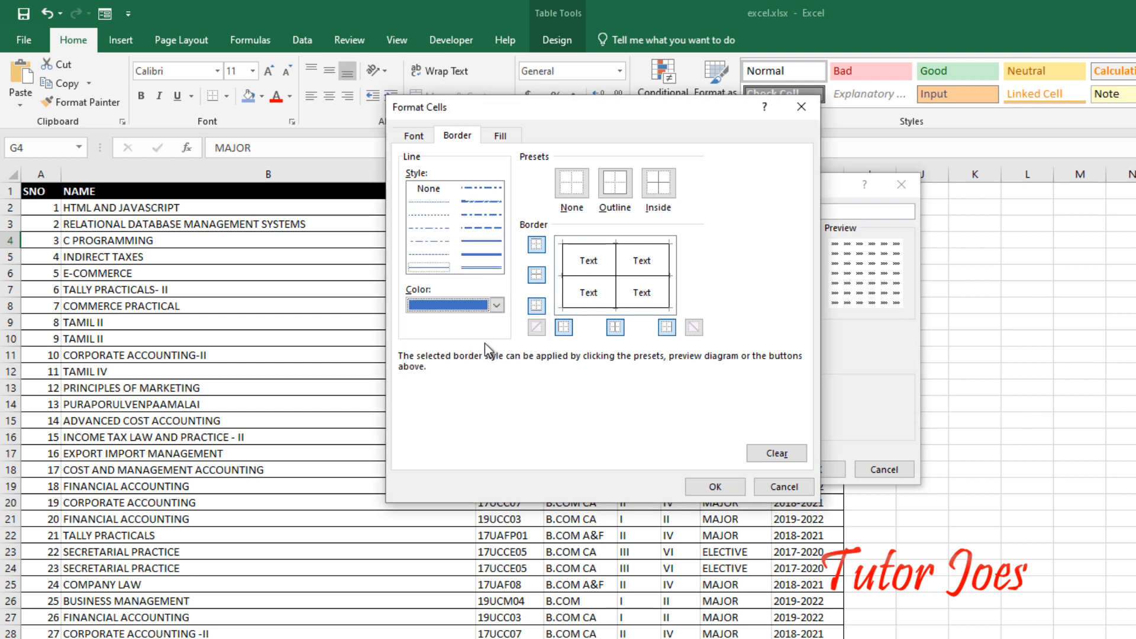
pyautogui.click(721, 491)
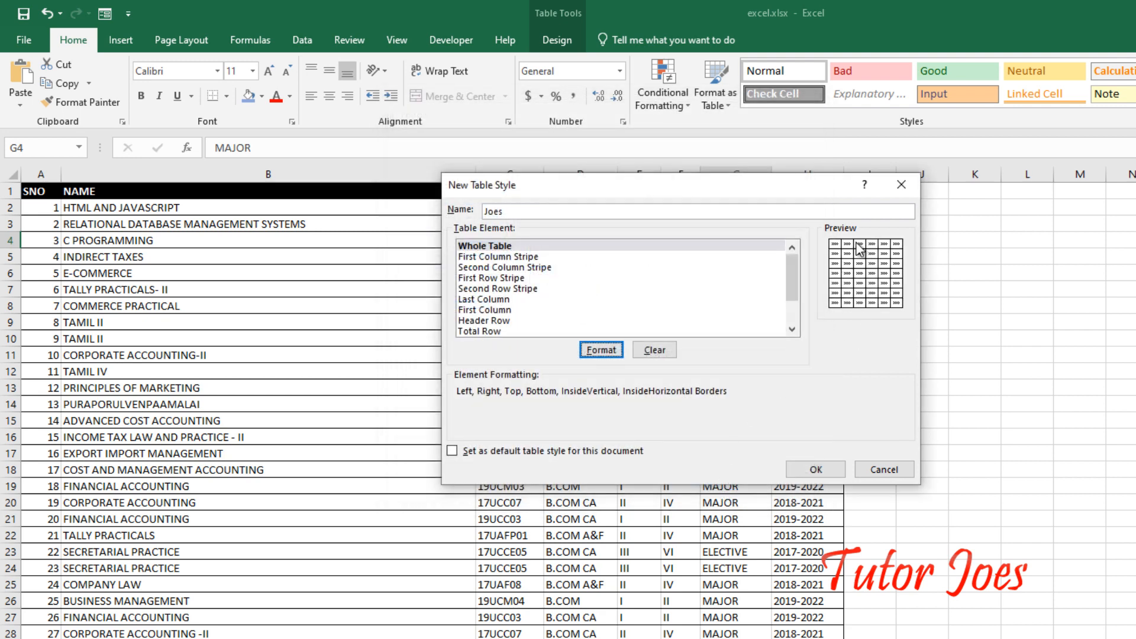
pyautogui.click(549, 267)
pyautogui.click(553, 258)
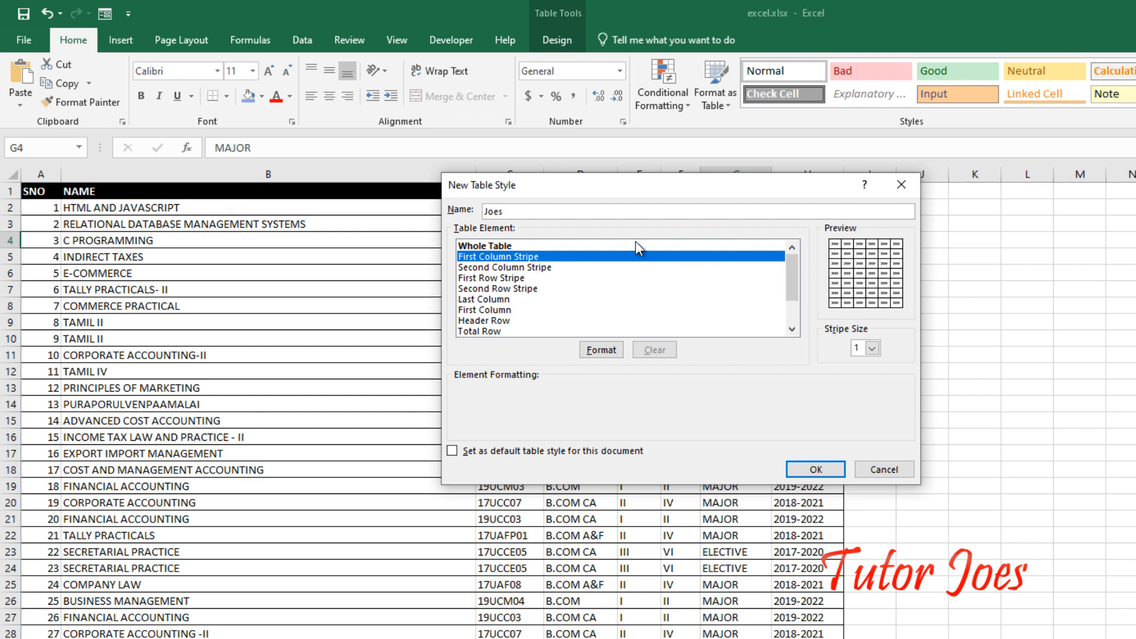
pyautogui.click(616, 351)
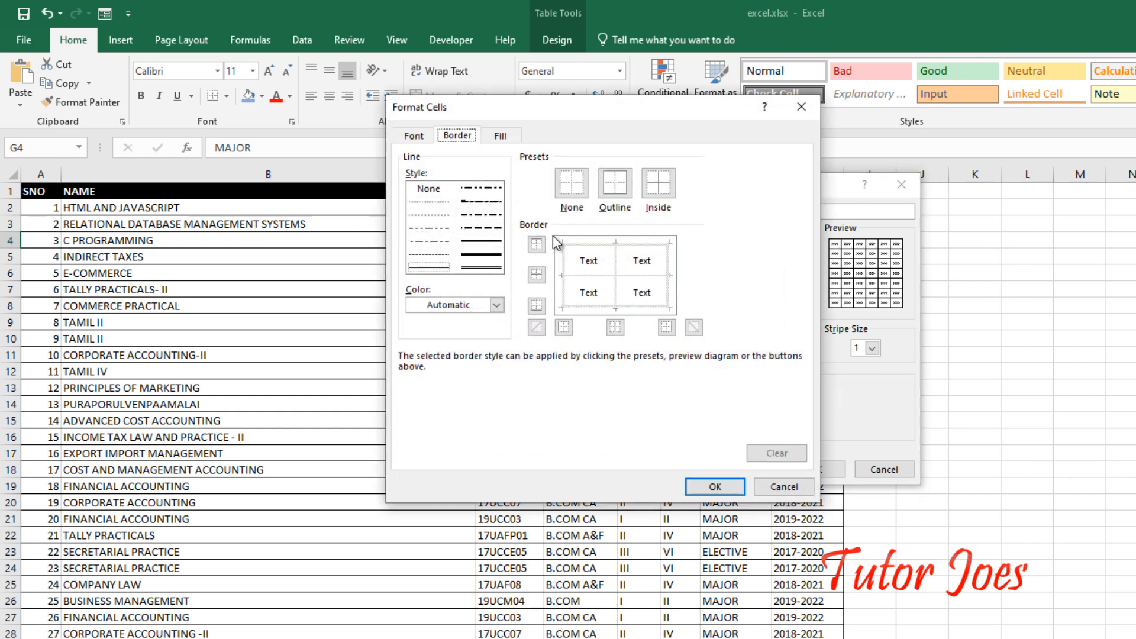
pyautogui.click(499, 140)
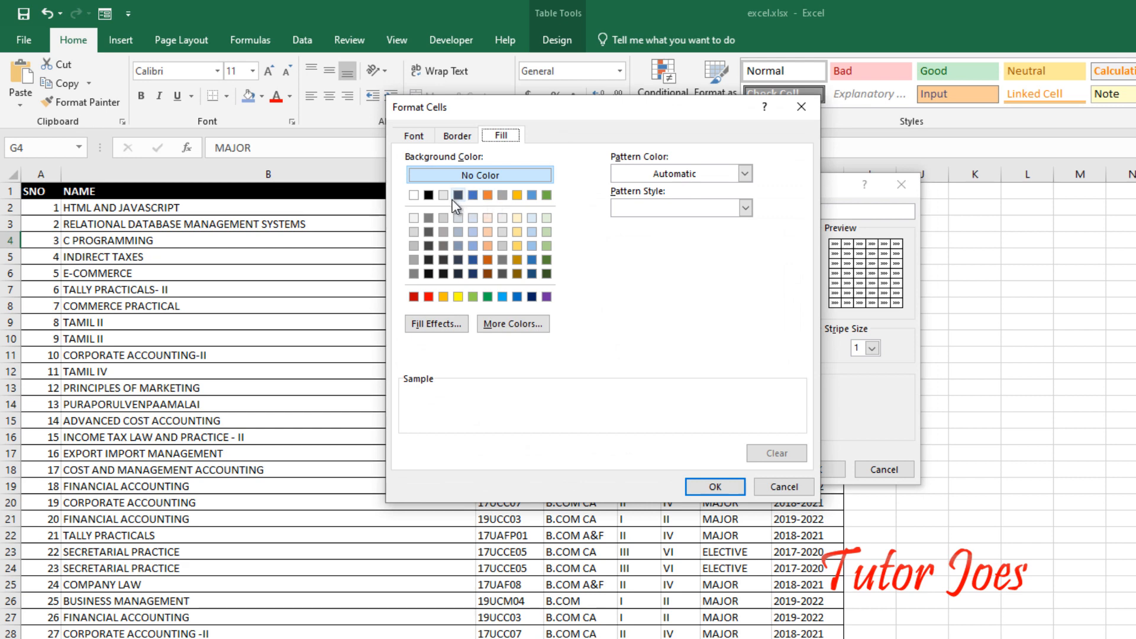
pyautogui.click(800, 107)
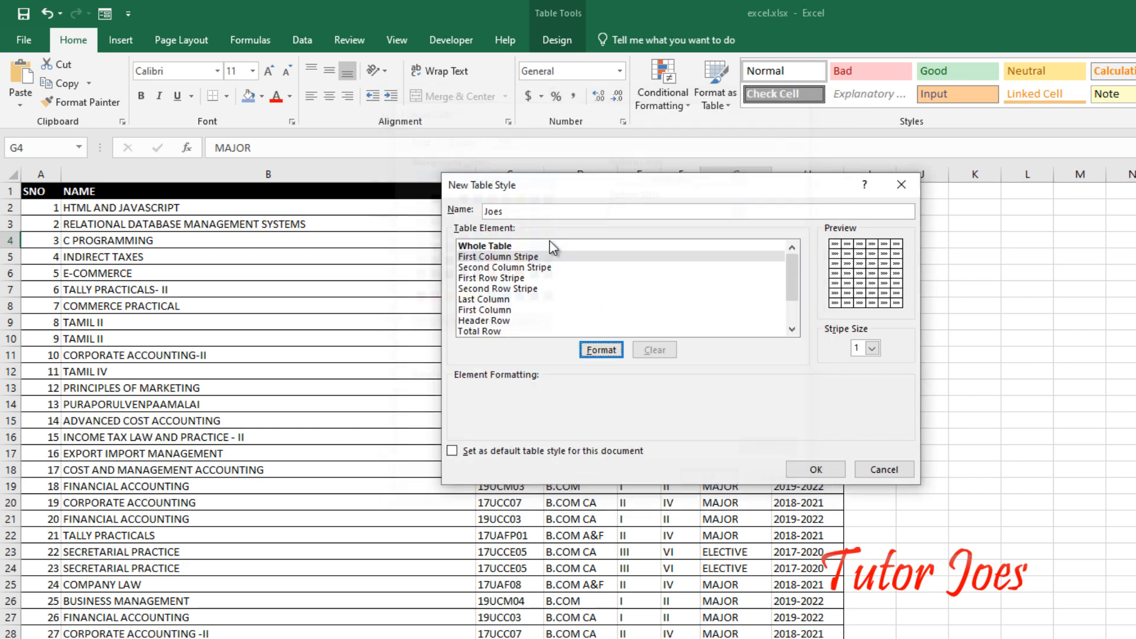
# Fill the First Row Stripe element of the new style with a light blue background.
pyautogui.click(513, 288)
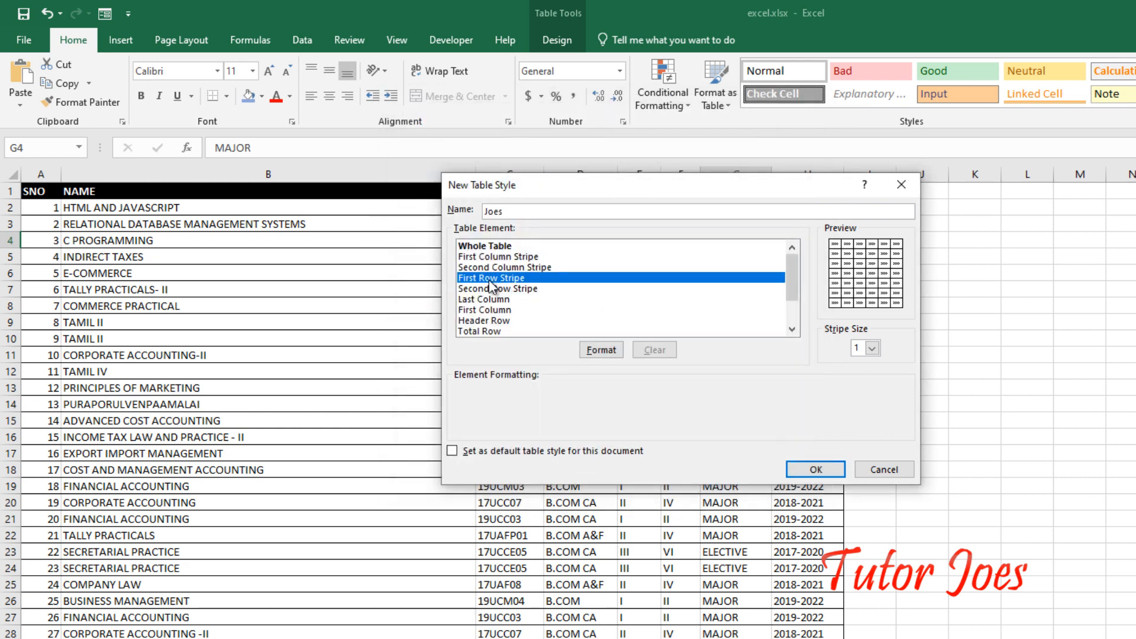
pyautogui.click(615, 349)
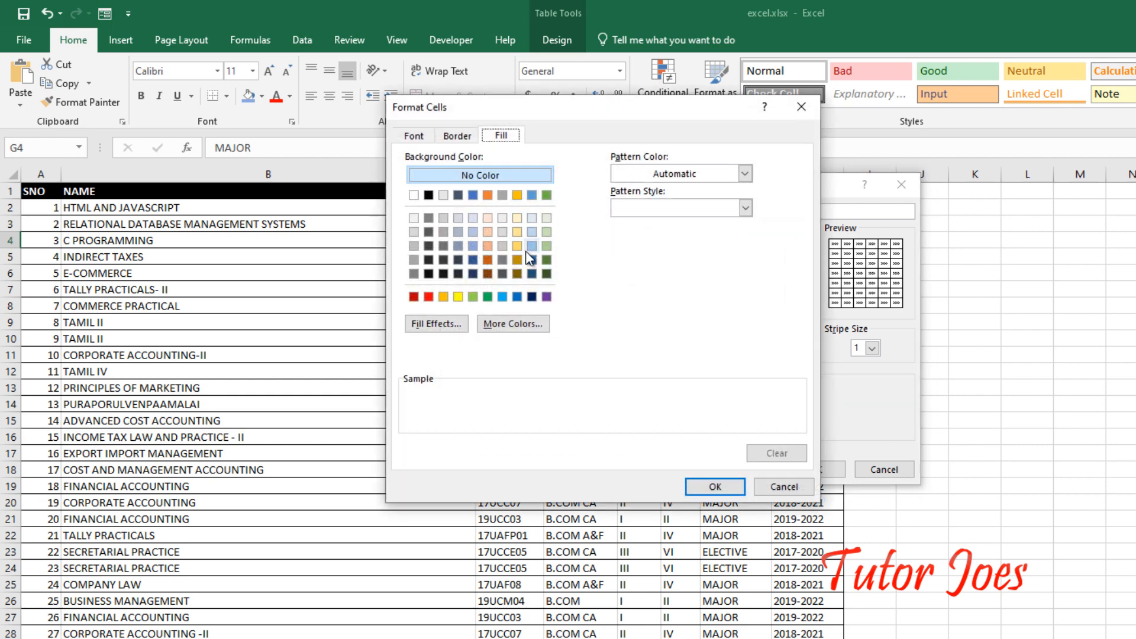
pyautogui.click(531, 245)
pyautogui.click(702, 484)
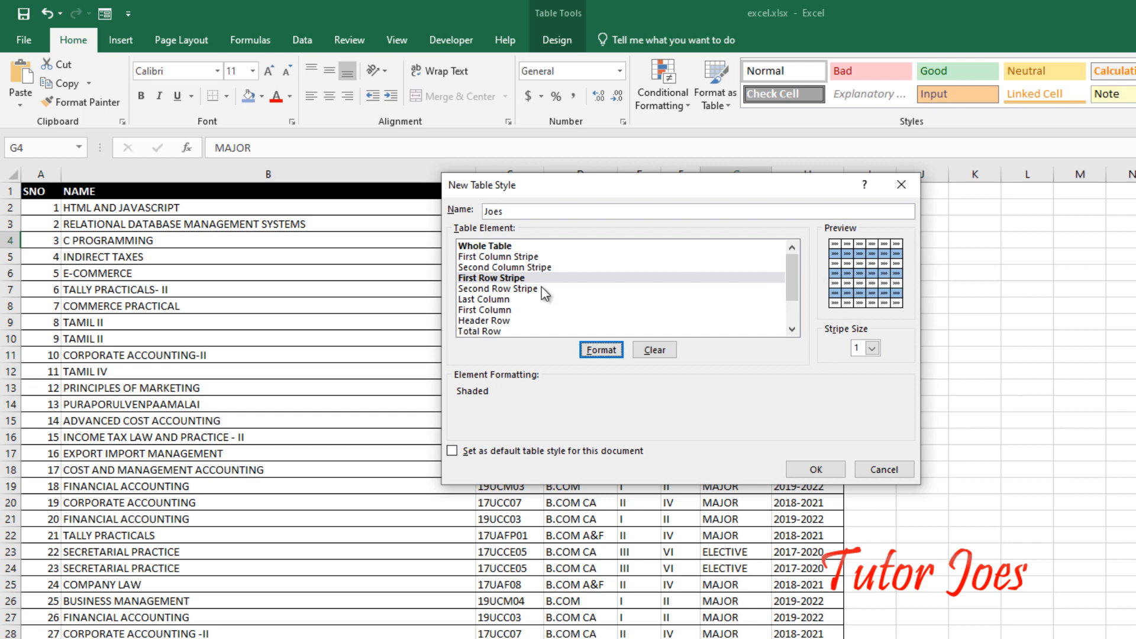
# Fill the Second Row Stripe element of the new style with a light gray background.
pyautogui.click(529, 289)
pyautogui.click(601, 351)
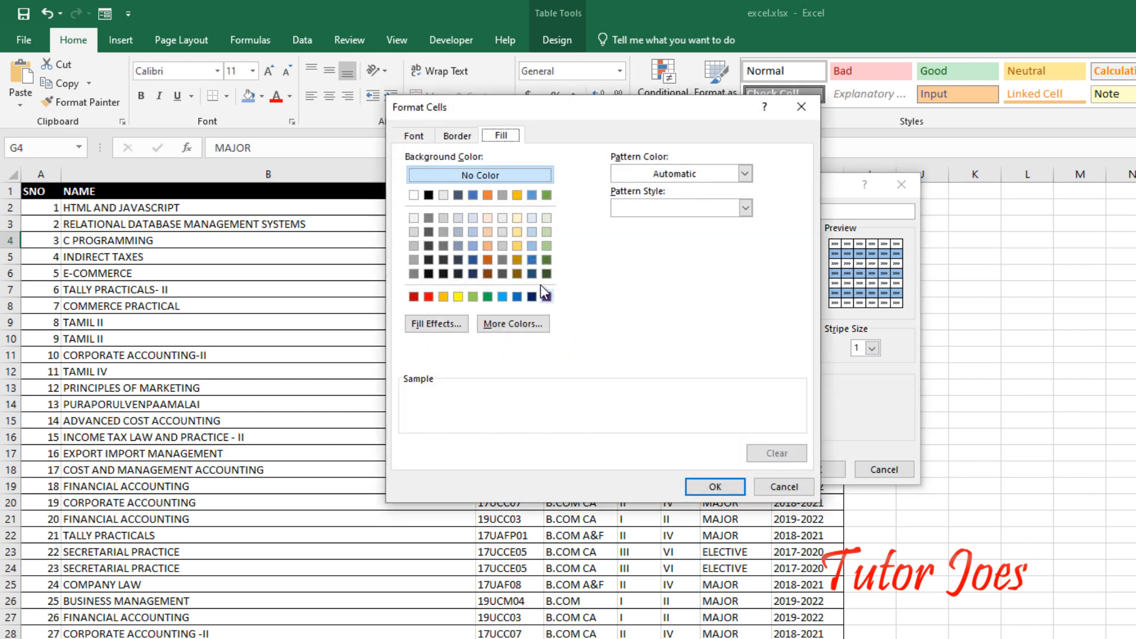
pyautogui.click(417, 230)
pyautogui.click(716, 486)
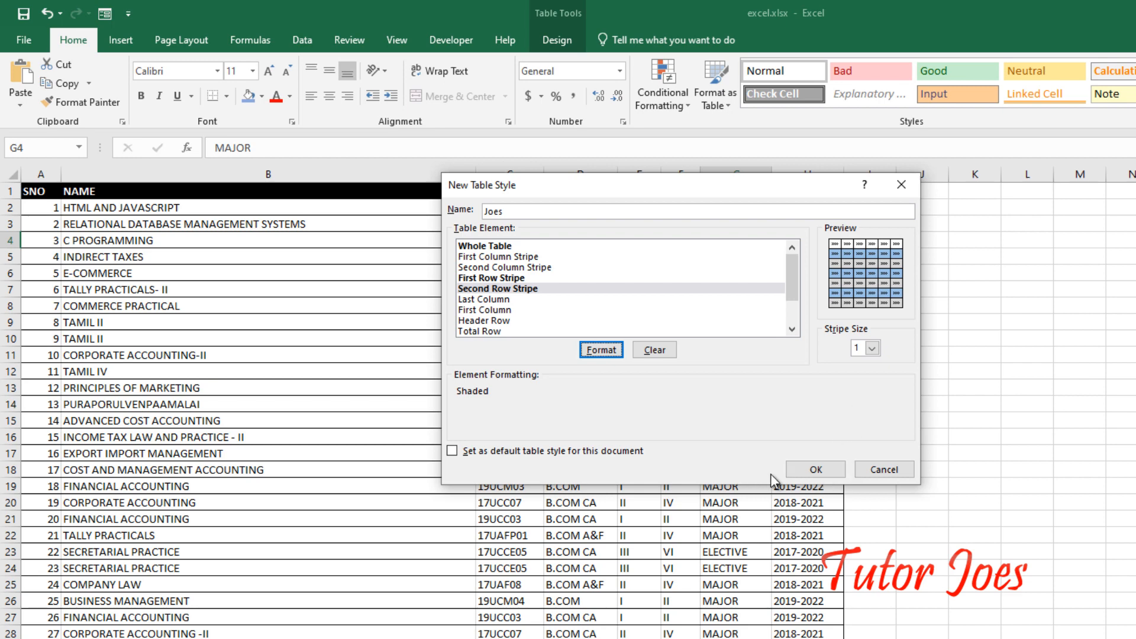
# Save the Joes table style and apply it to the subject table.
pyautogui.click(814, 469)
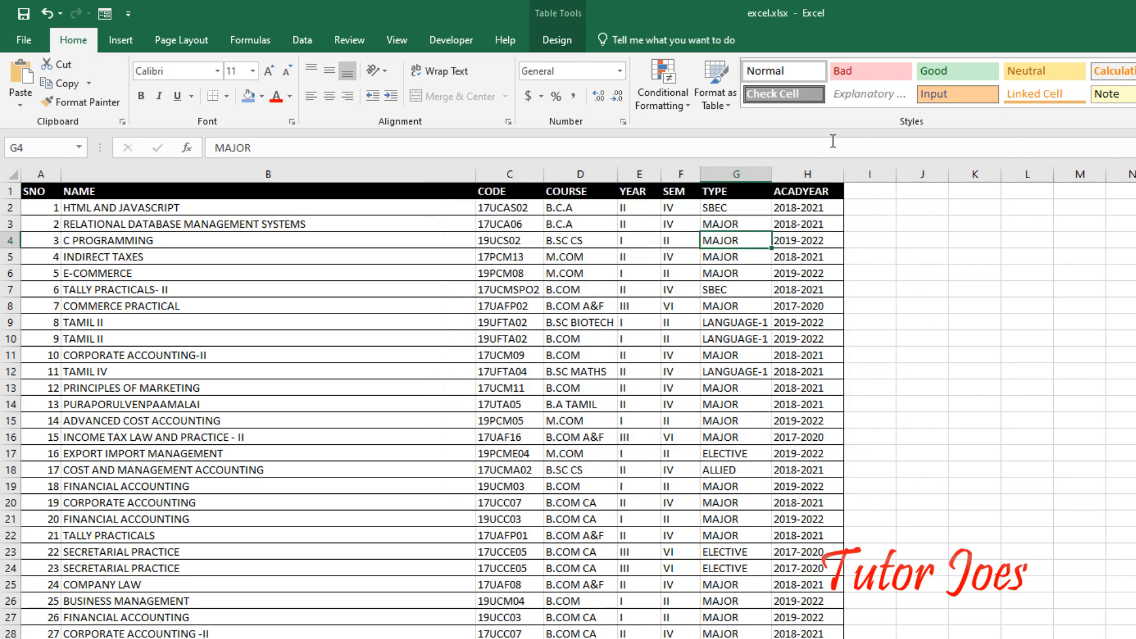
pyautogui.click(724, 110)
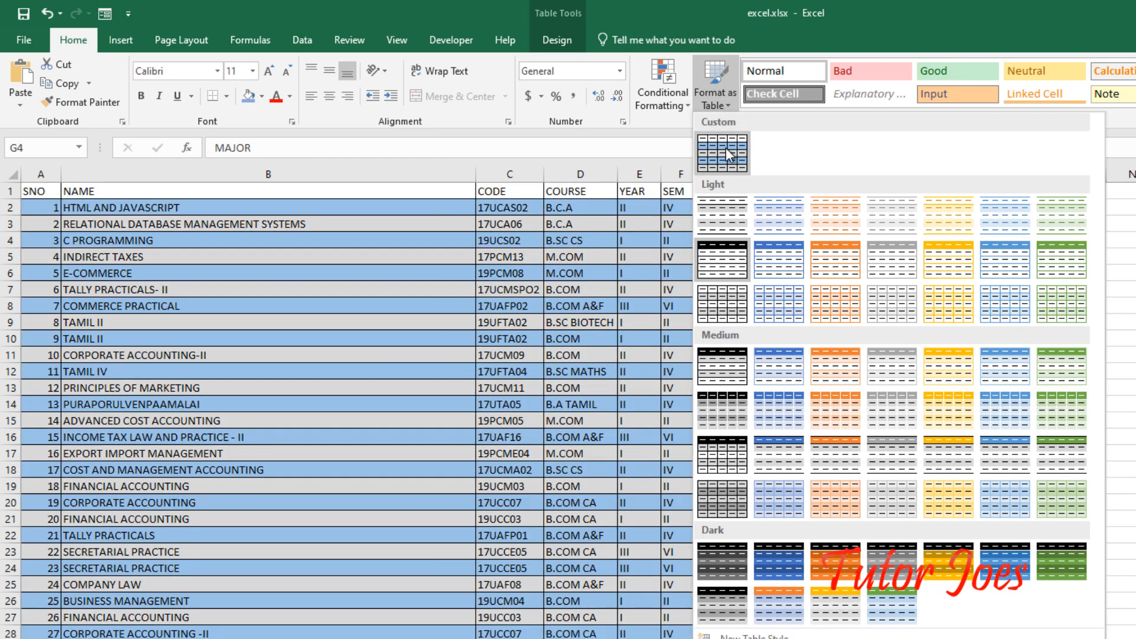
pyautogui.click(729, 155)
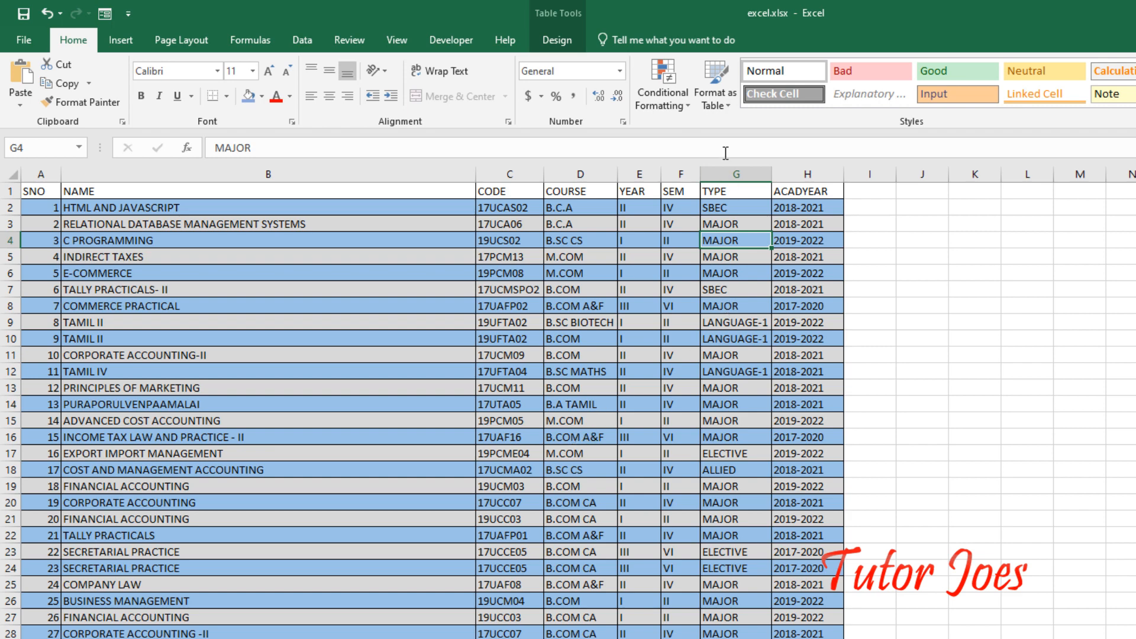
# Examine the settings for creating a new PivotTable style, then leave them without creating one.
pyautogui.click(726, 101)
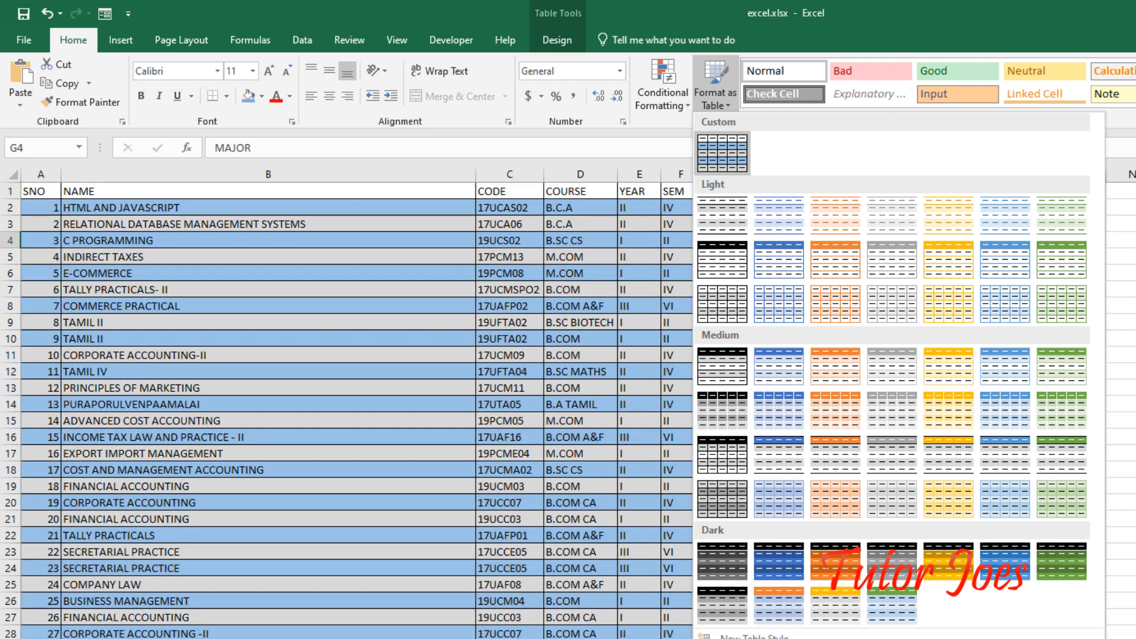
pyautogui.click(755, 638)
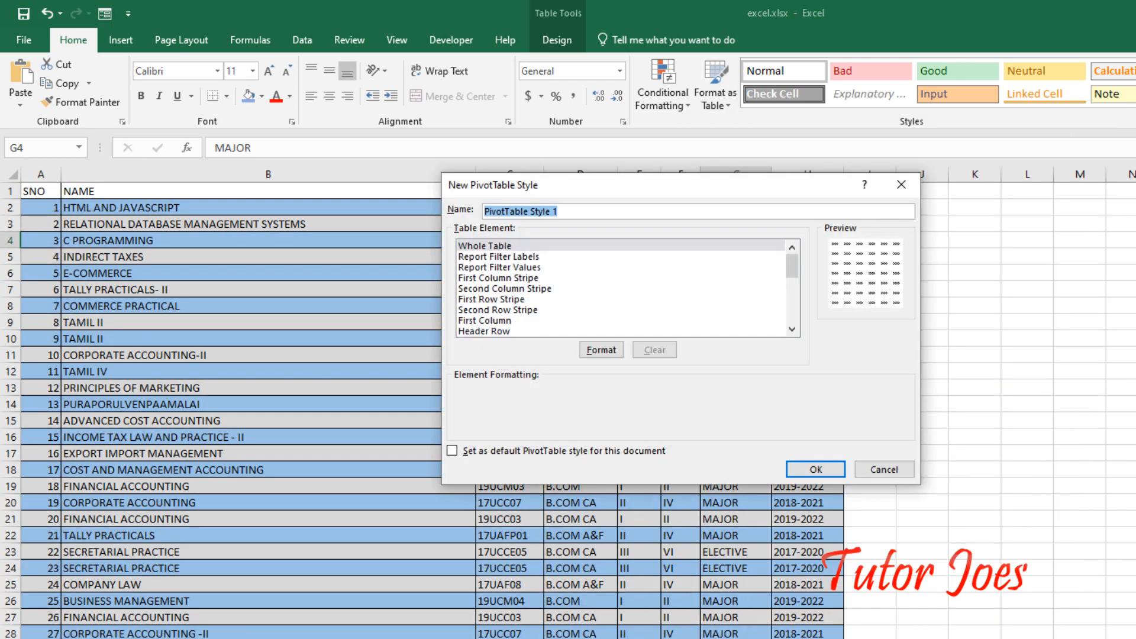
pyautogui.moveTo(567, 268); pyautogui.dragTo(534, 253)
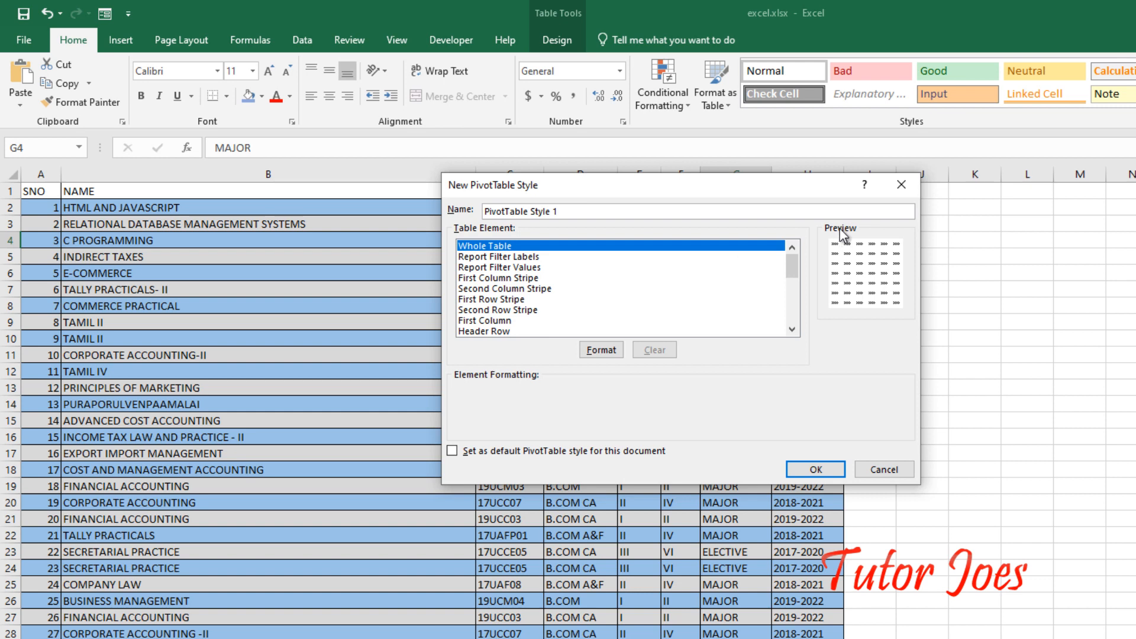
pyautogui.click(910, 184)
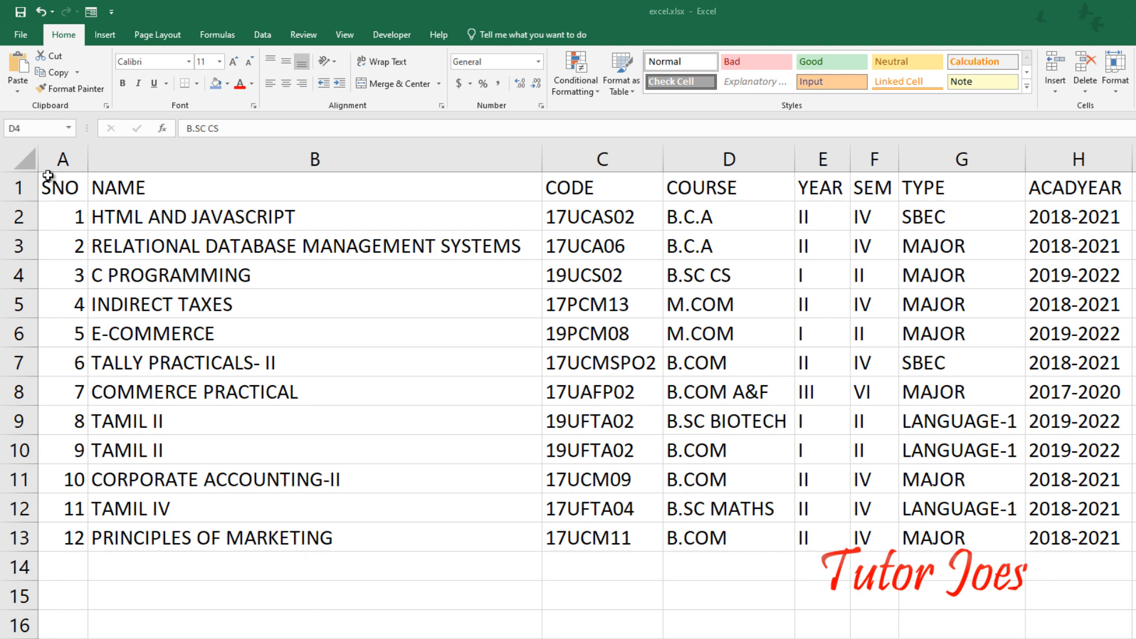
# Apply the Accent1 cell style to the header row, A1:H1.
pyautogui.moveTo(47, 176); pyautogui.dragTo(1032, 187)
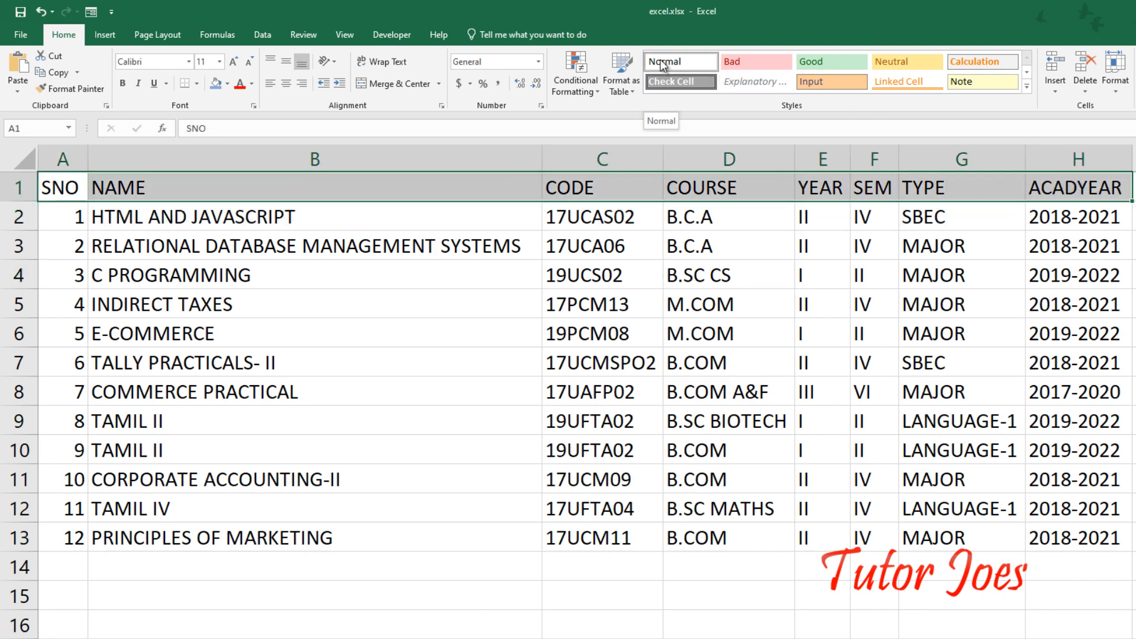
pyautogui.click(1027, 86)
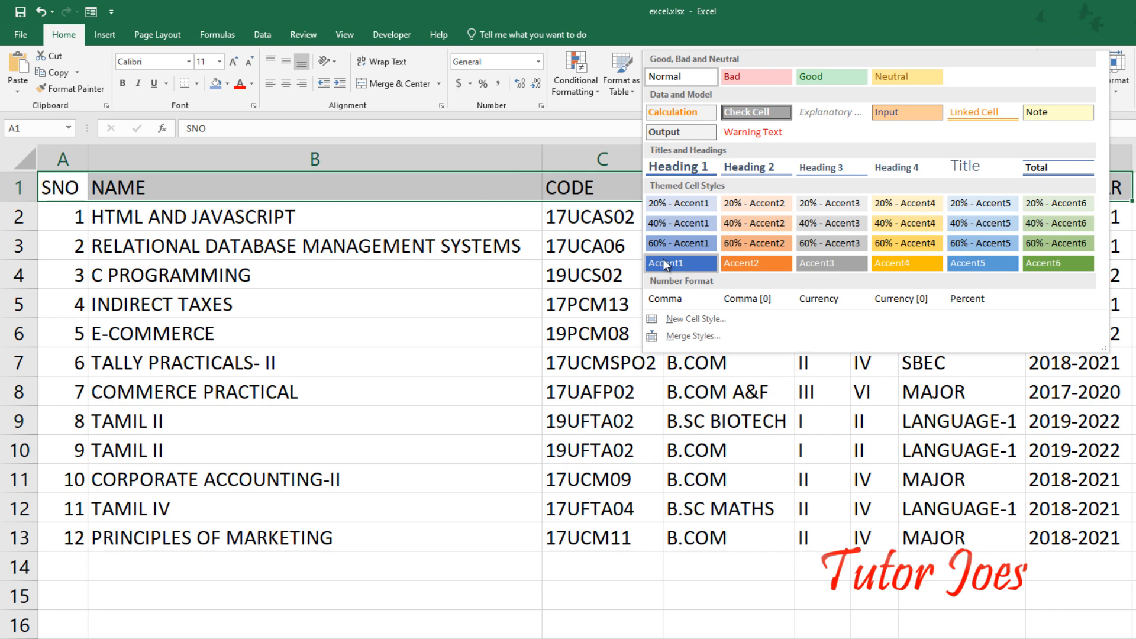
pyautogui.click(690, 261)
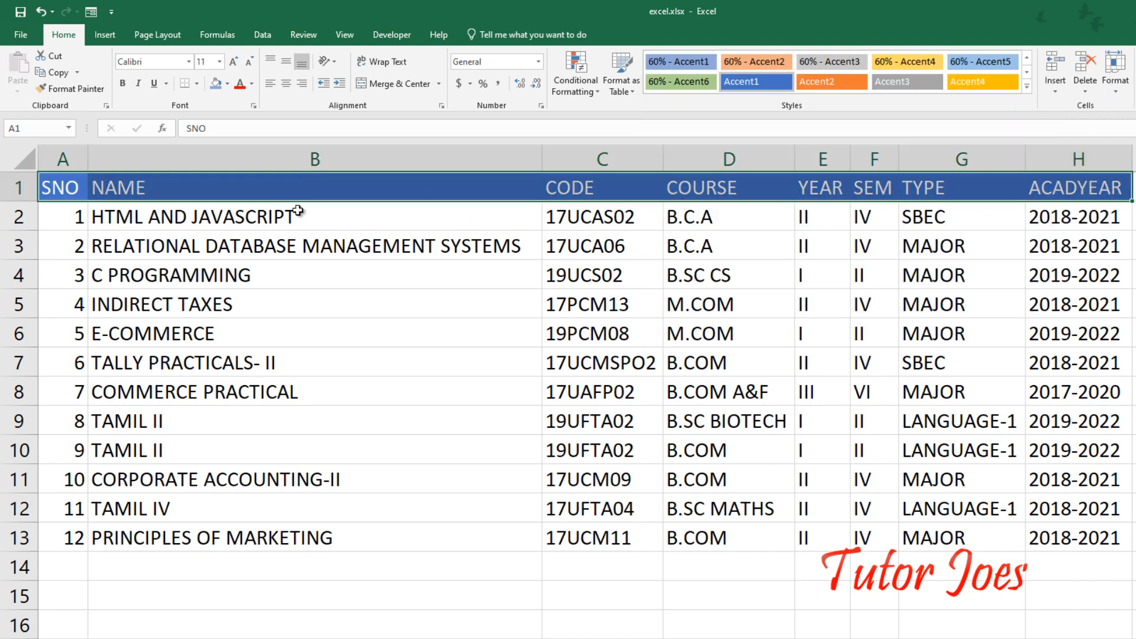
# Apply the 20% - Accent1 cell style to the data rows, A2:H13.
pyautogui.moveTo(59, 210); pyautogui.dragTo(1113, 539)
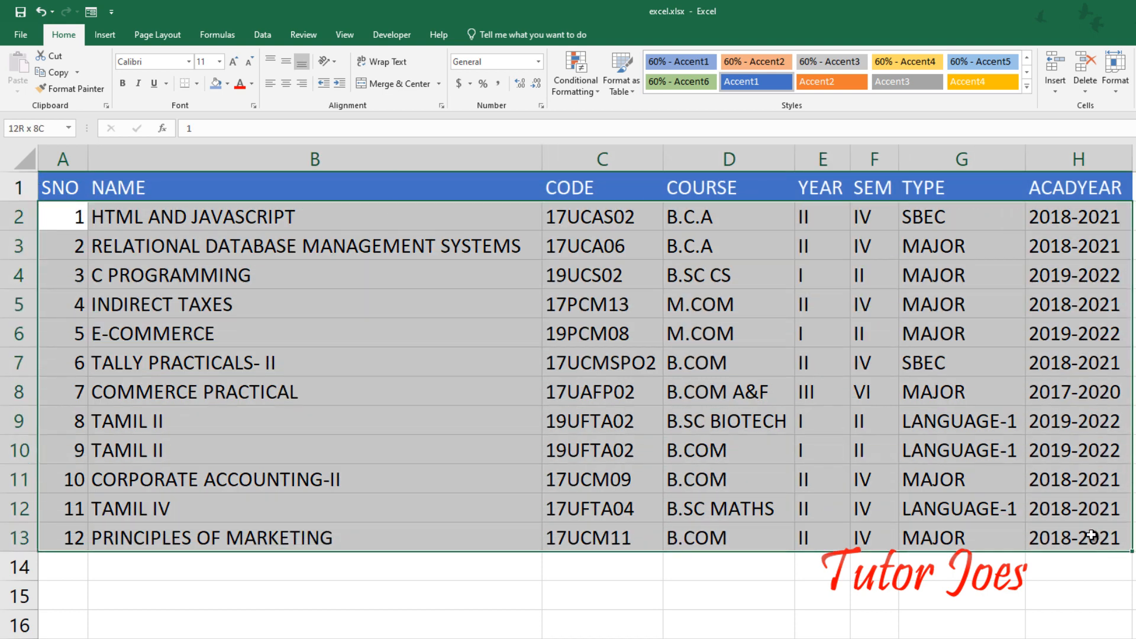
pyautogui.click(1030, 90)
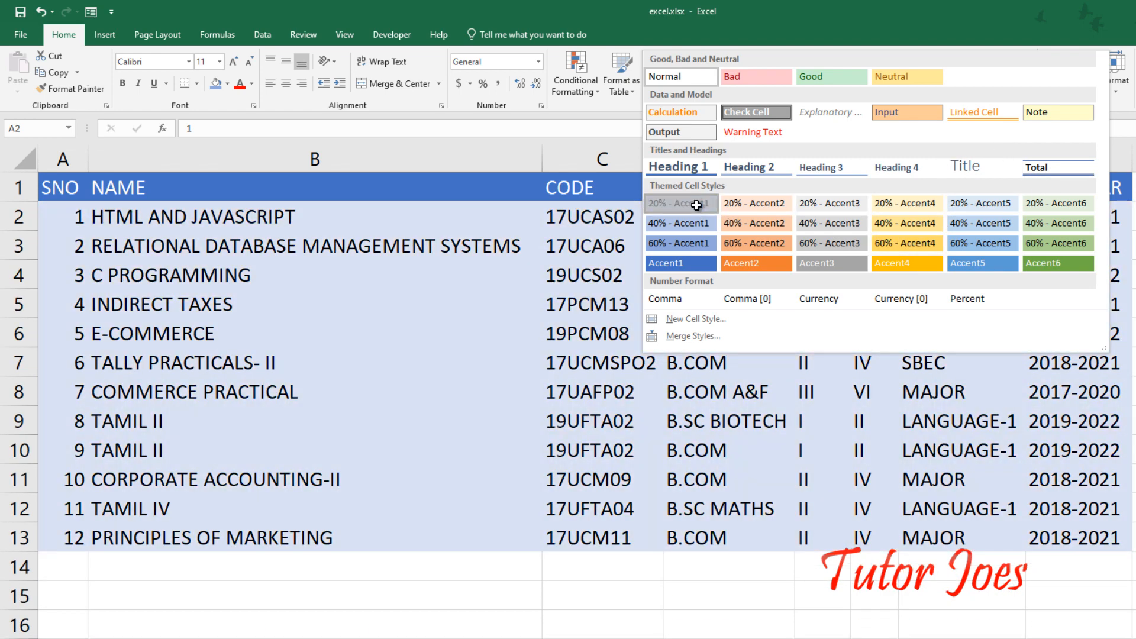
pyautogui.click(692, 204)
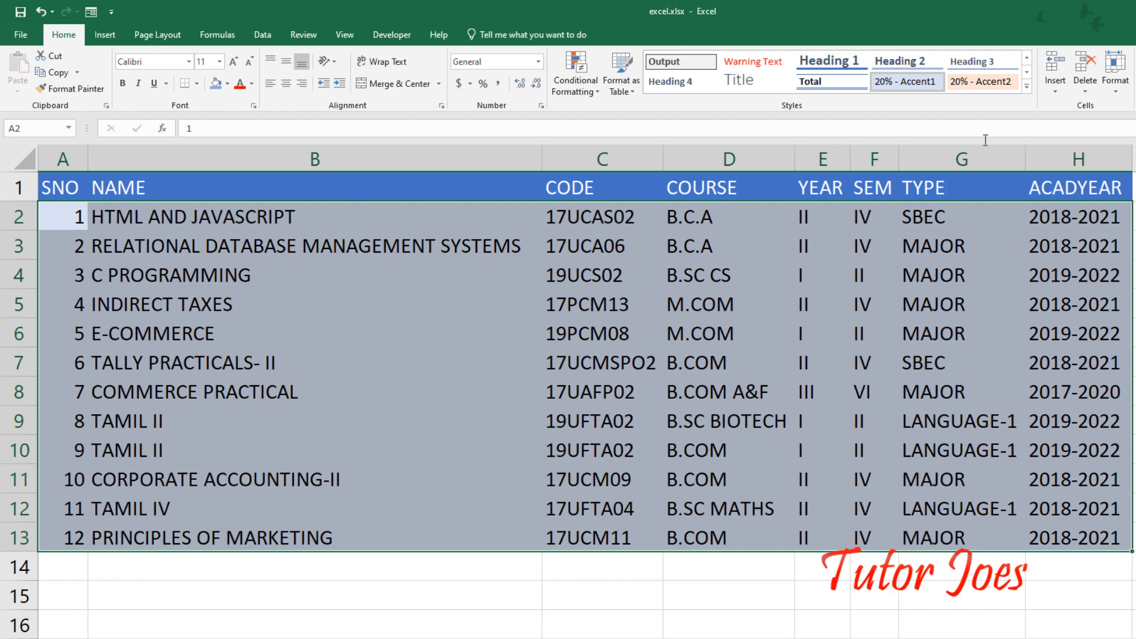
# Start a new cell style named joes and open its format settings.
pyautogui.click(1029, 89)
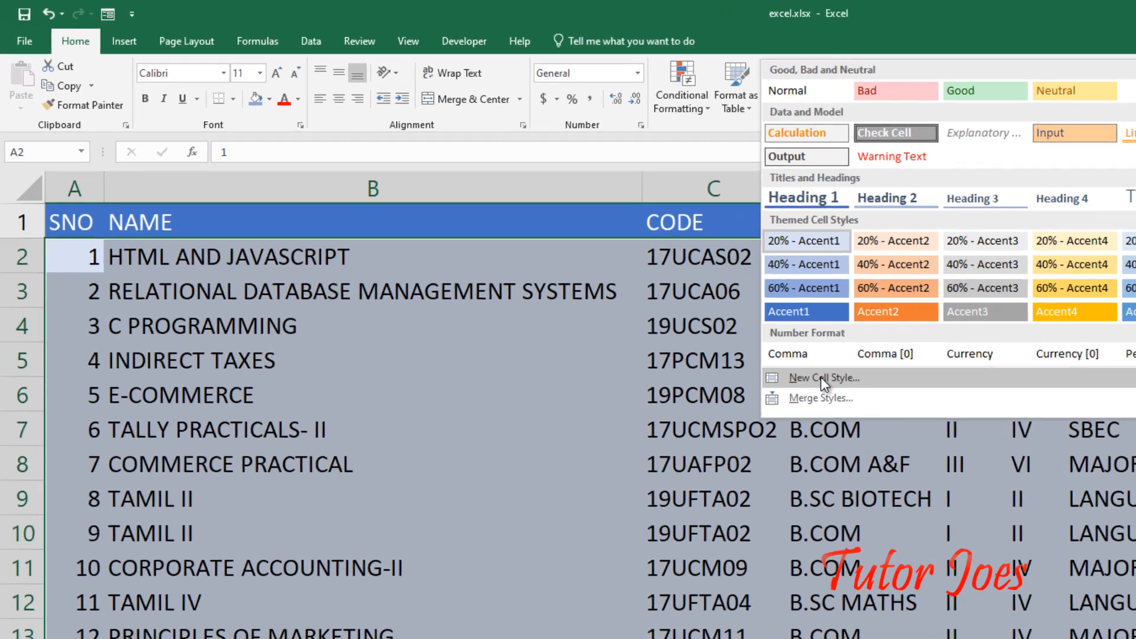
pyautogui.click(694, 318)
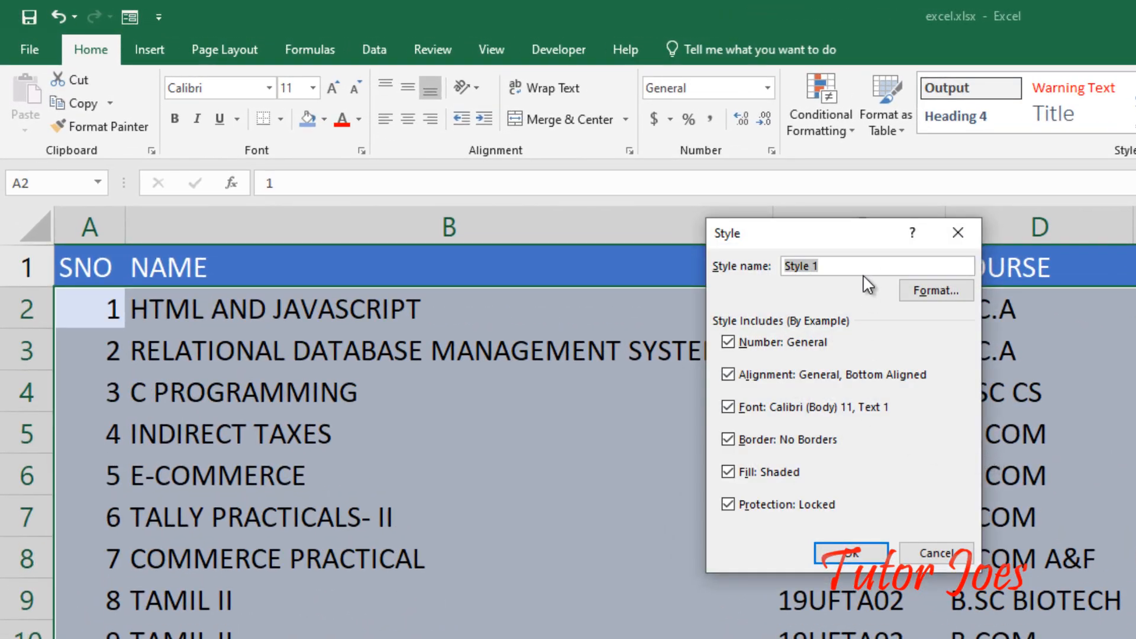
pyautogui.write('joes')
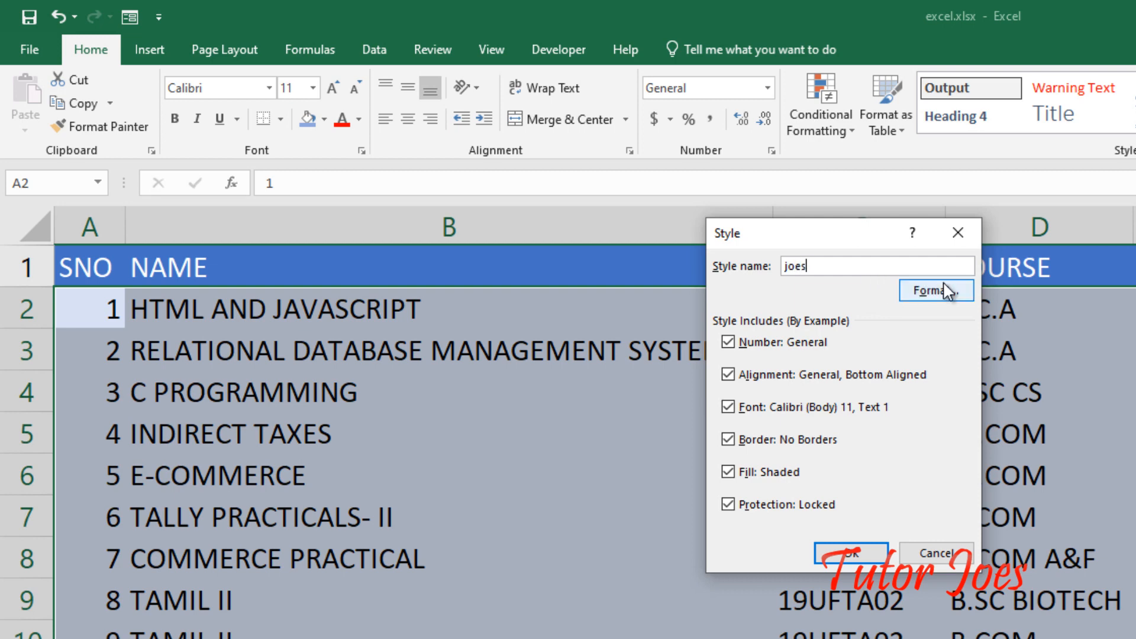
pyautogui.click(945, 291)
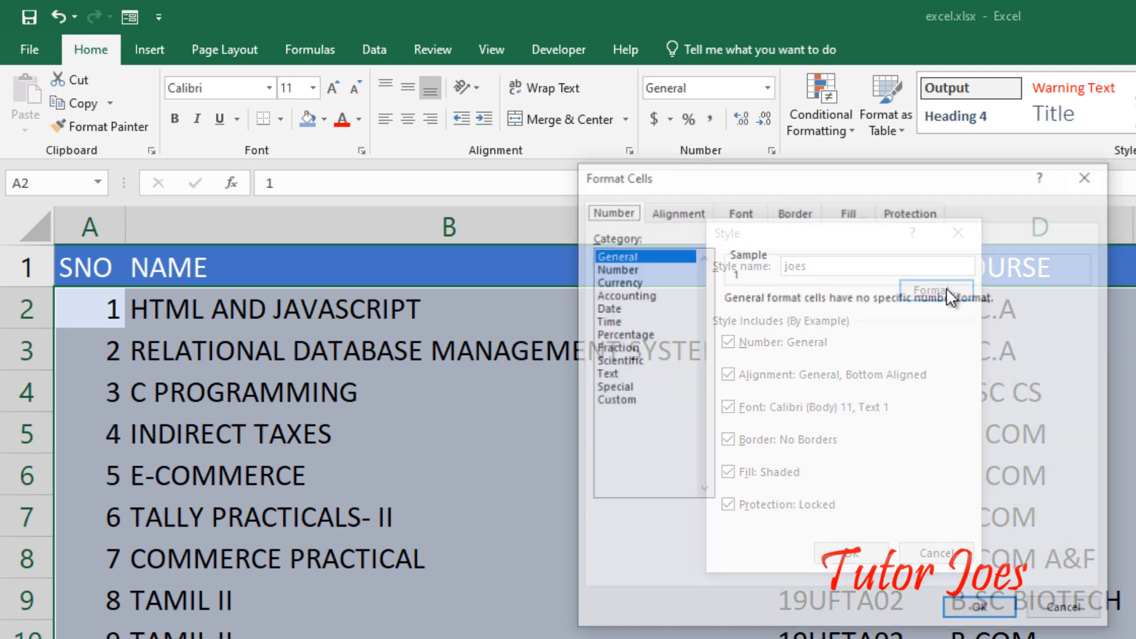
# Examine the number format categories available for the style, including Currency, Custom and Fraction.
pyautogui.click(635, 284)
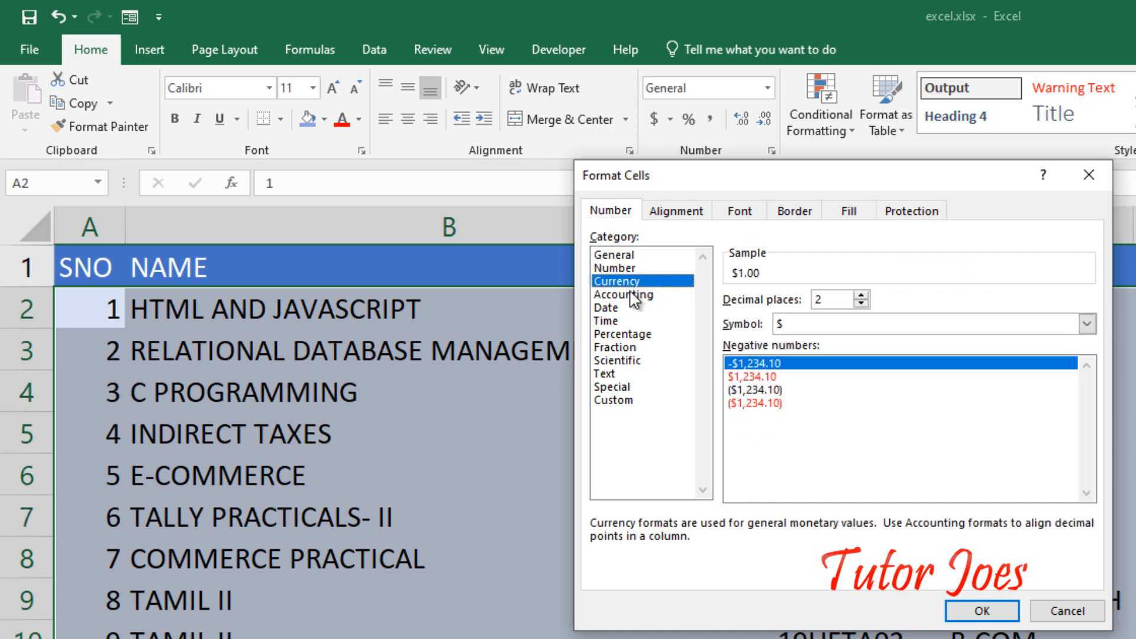
pyautogui.click(632, 309)
pyautogui.click(626, 348)
pyautogui.click(622, 375)
pyautogui.click(619, 388)
pyautogui.click(620, 398)
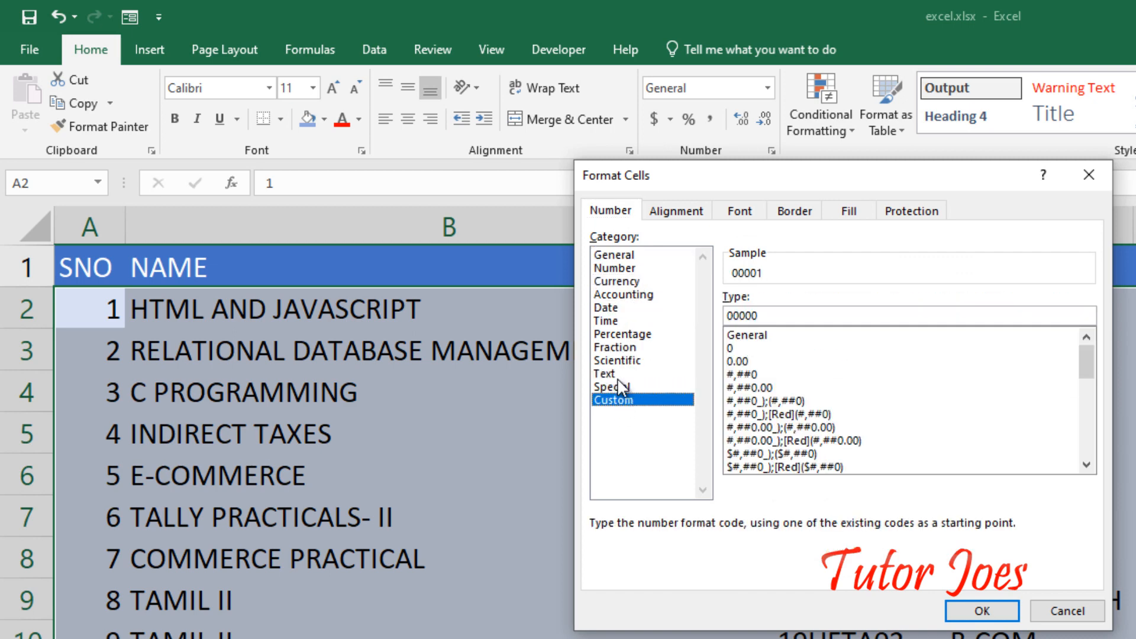
pyautogui.click(625, 269)
pyautogui.click(628, 283)
pyautogui.click(633, 294)
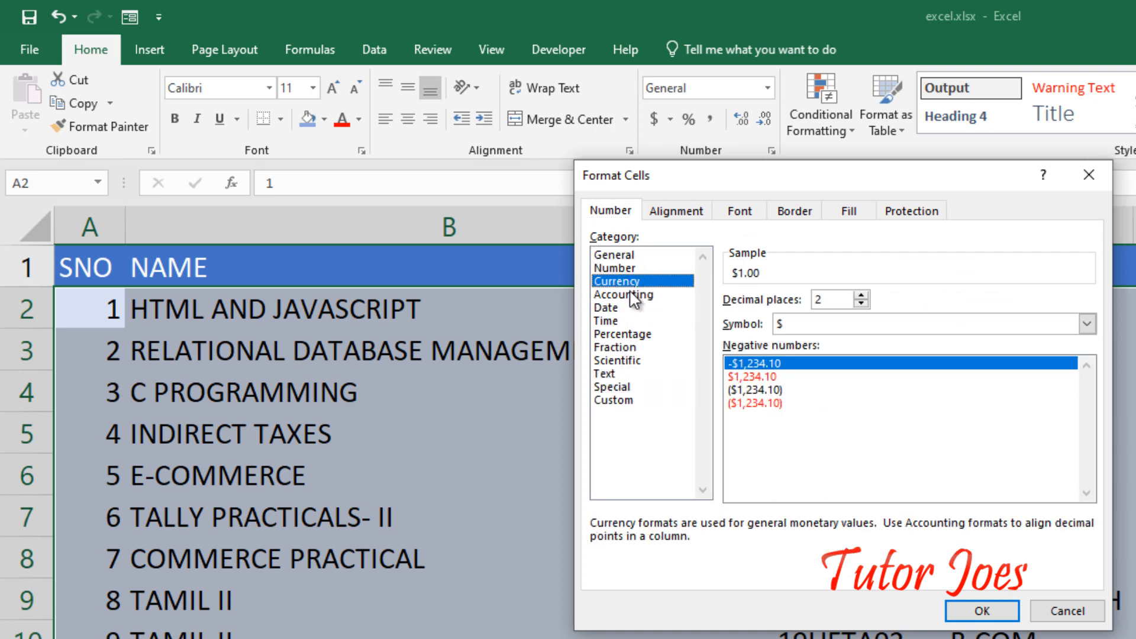
pyautogui.click(630, 321)
pyautogui.click(631, 334)
pyautogui.click(632, 348)
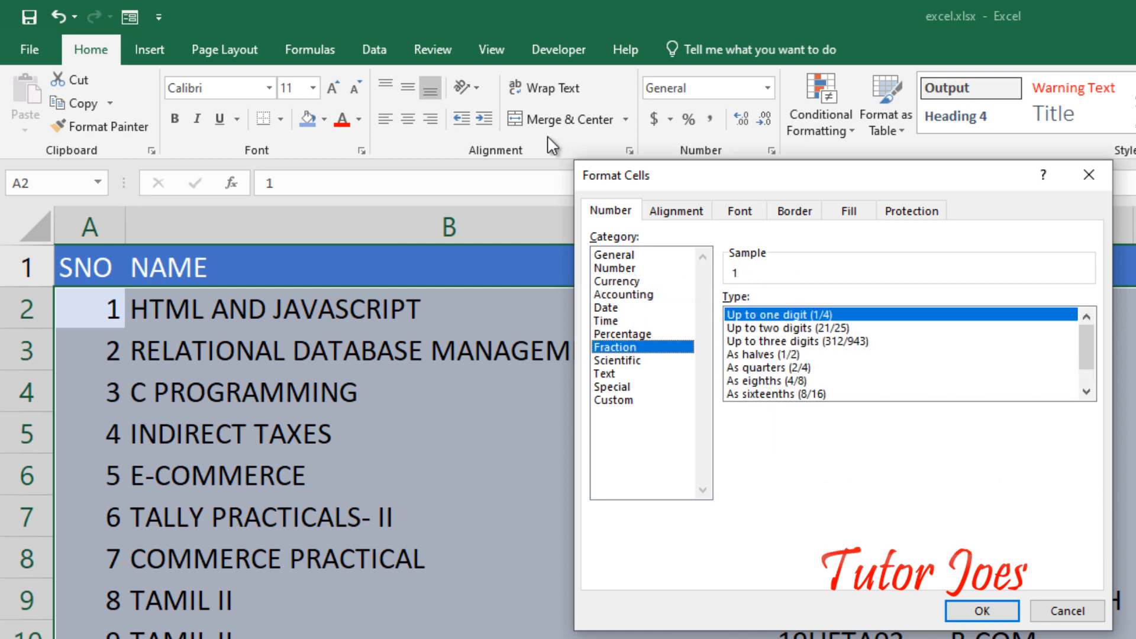
# Give the joes style the Number format and the Bold font style.
pyautogui.click(628, 268)
pyautogui.click(689, 213)
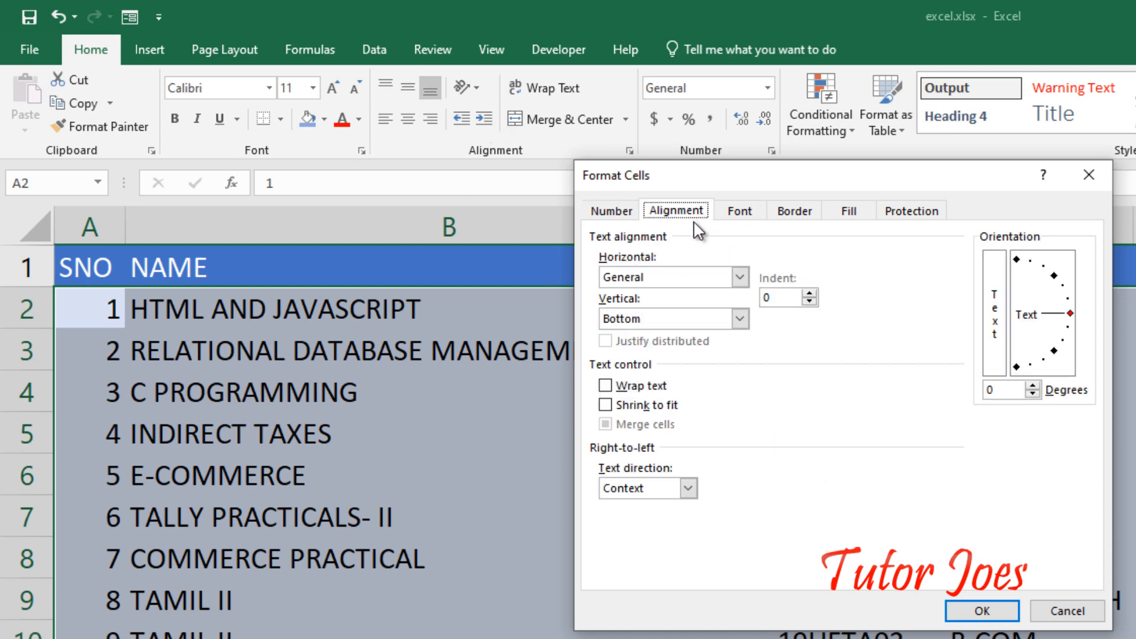
pyautogui.click(750, 213)
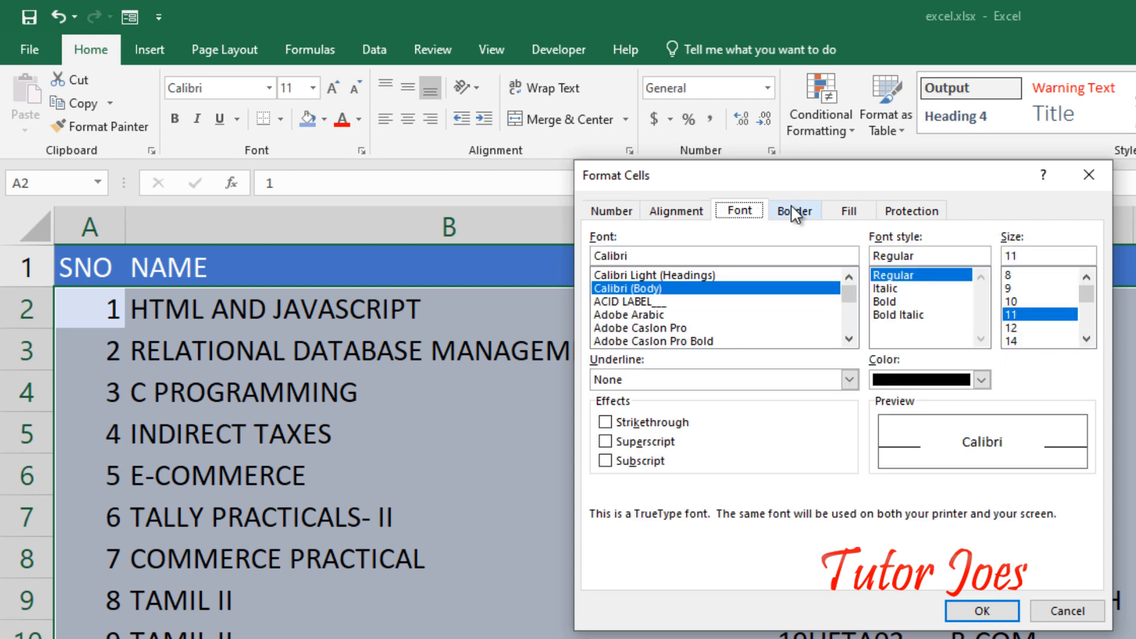
pyautogui.click(912, 301)
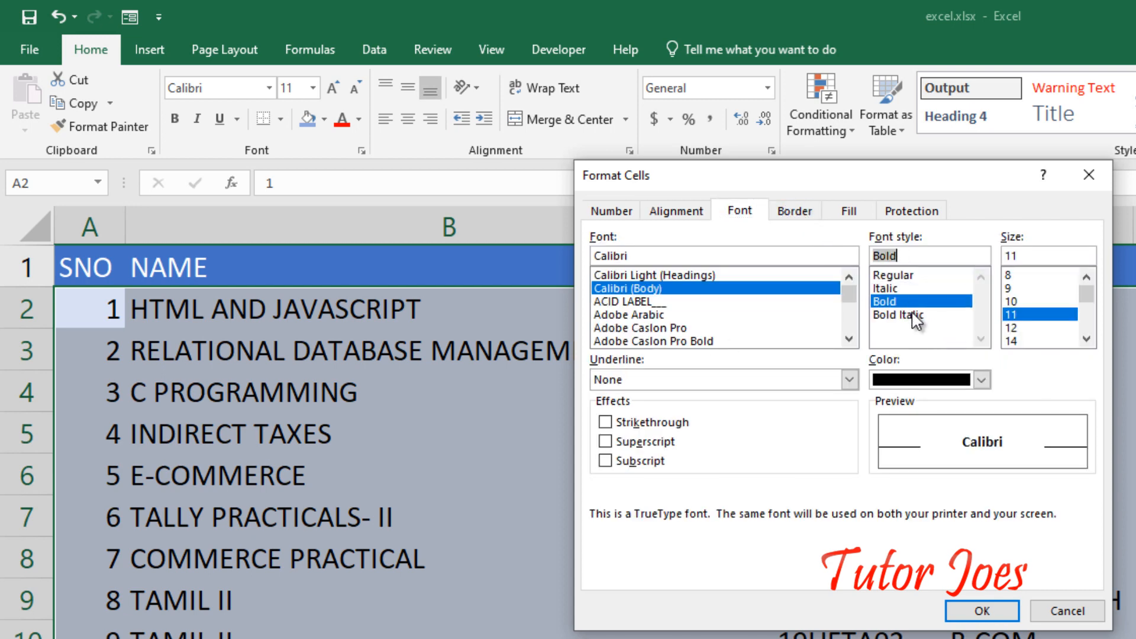
# Give the joes style a thick solid outline border in the automatic colour, without diagonal lines.
pyautogui.click(805, 214)
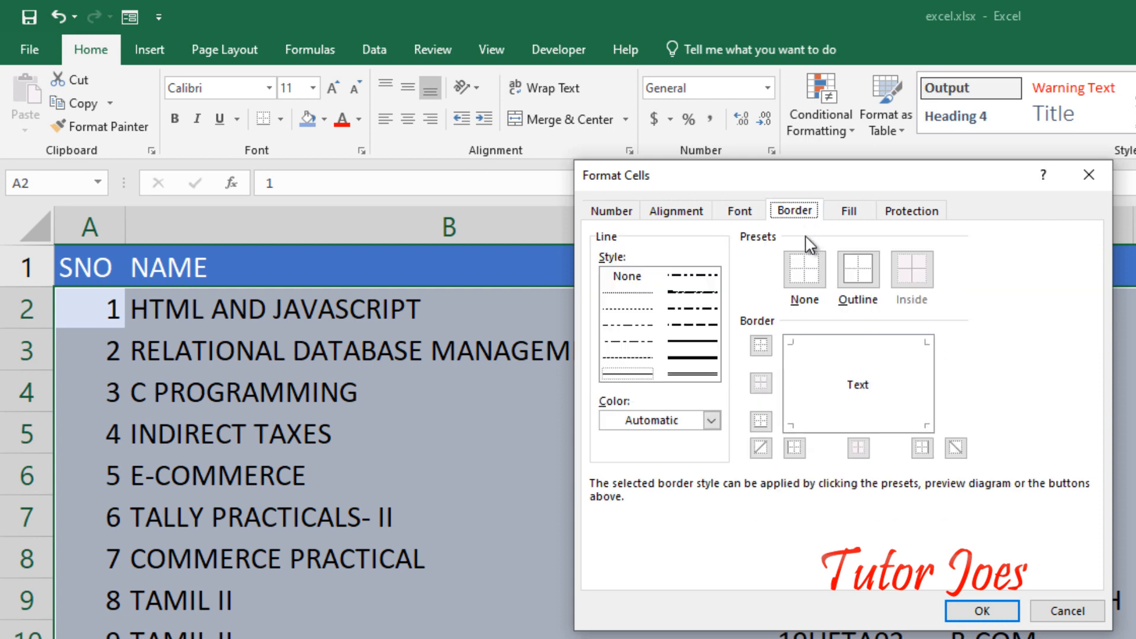
pyautogui.click(705, 361)
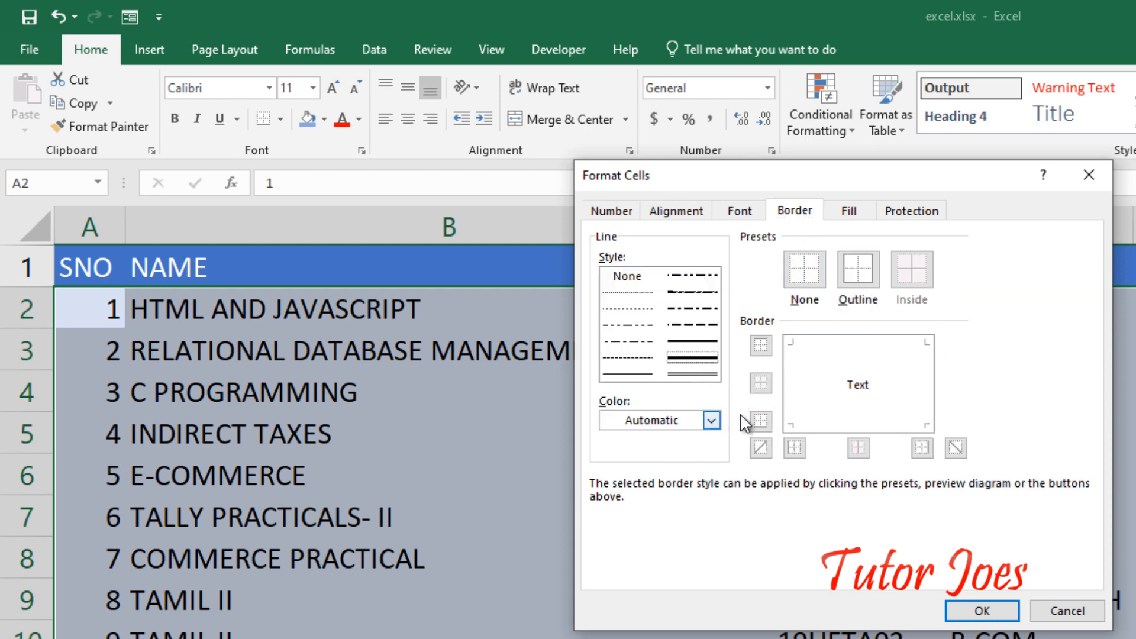
pyautogui.click(761, 345)
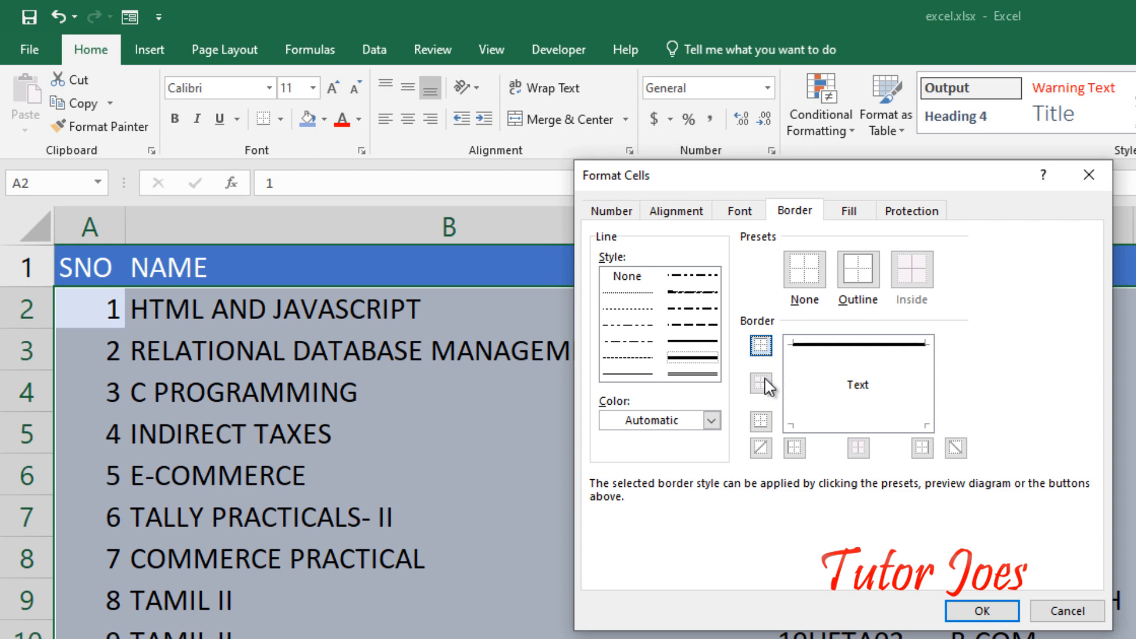
pyautogui.click(761, 448)
pyautogui.click(762, 422)
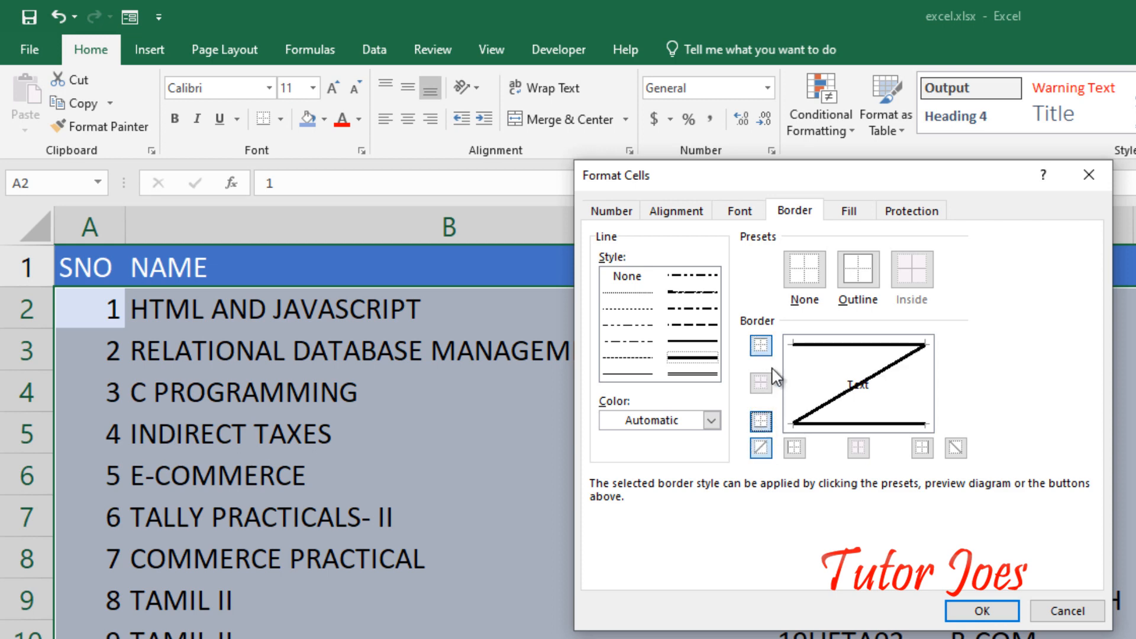
pyautogui.click(762, 448)
pyautogui.click(763, 449)
pyautogui.click(762, 449)
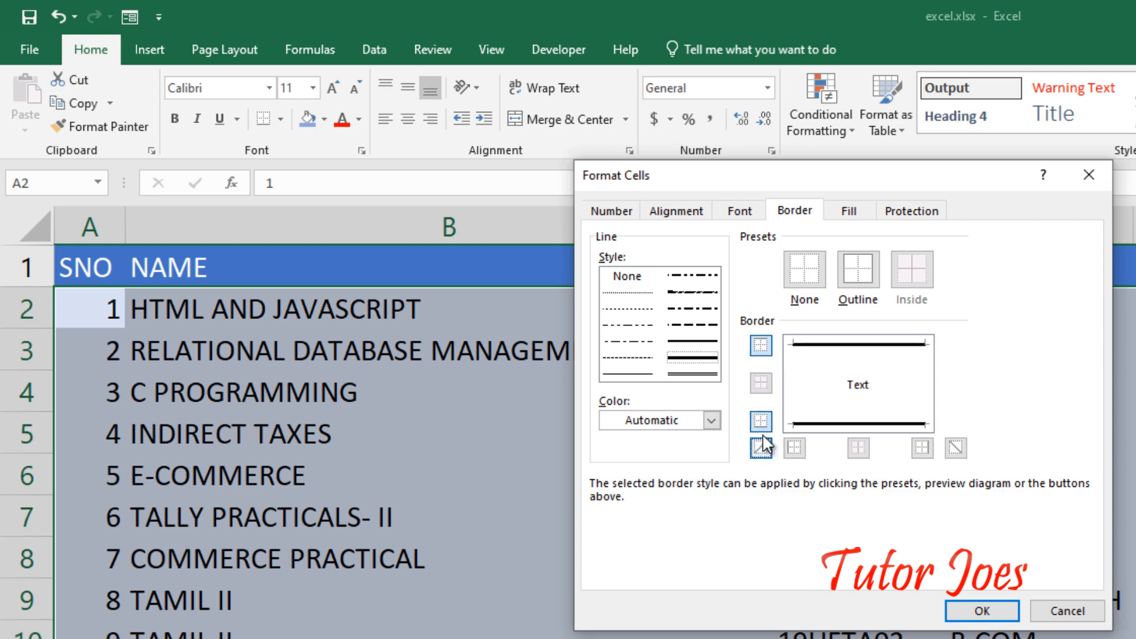
pyautogui.click(761, 421)
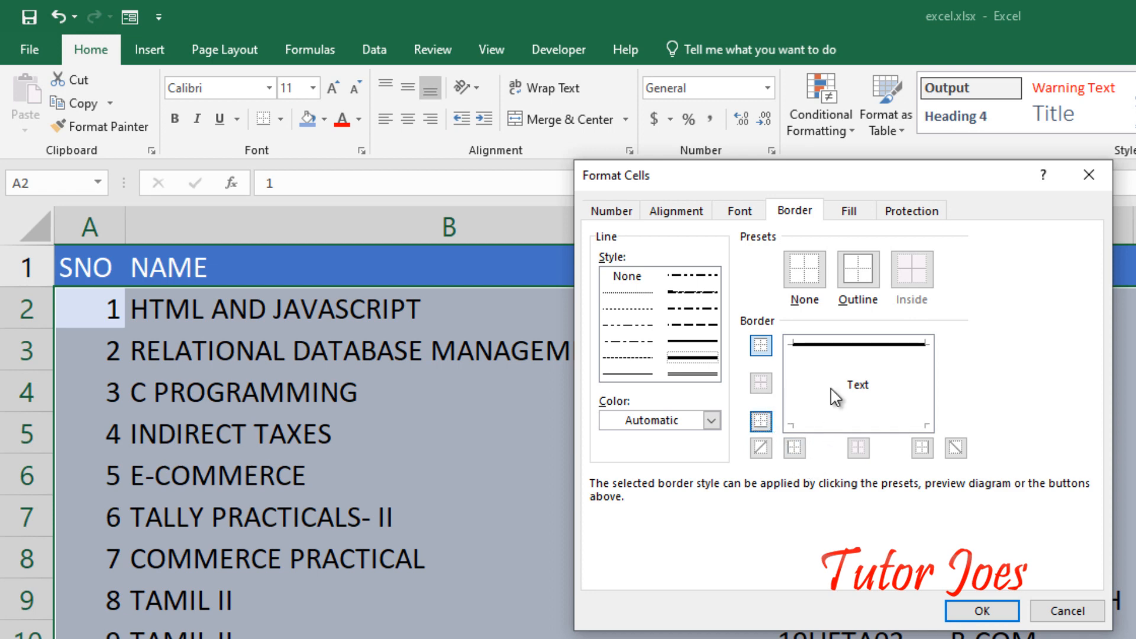
pyautogui.click(859, 268)
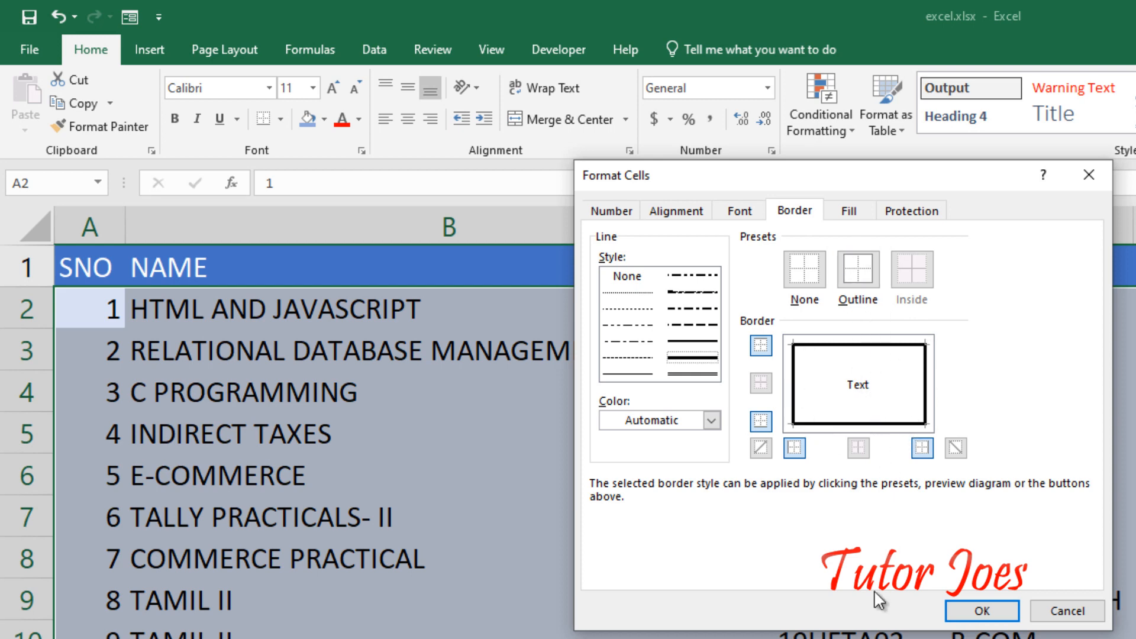
# Set the joes style's background fill to orange and save the new cell style.
pyautogui.click(849, 212)
pyautogui.click(700, 285)
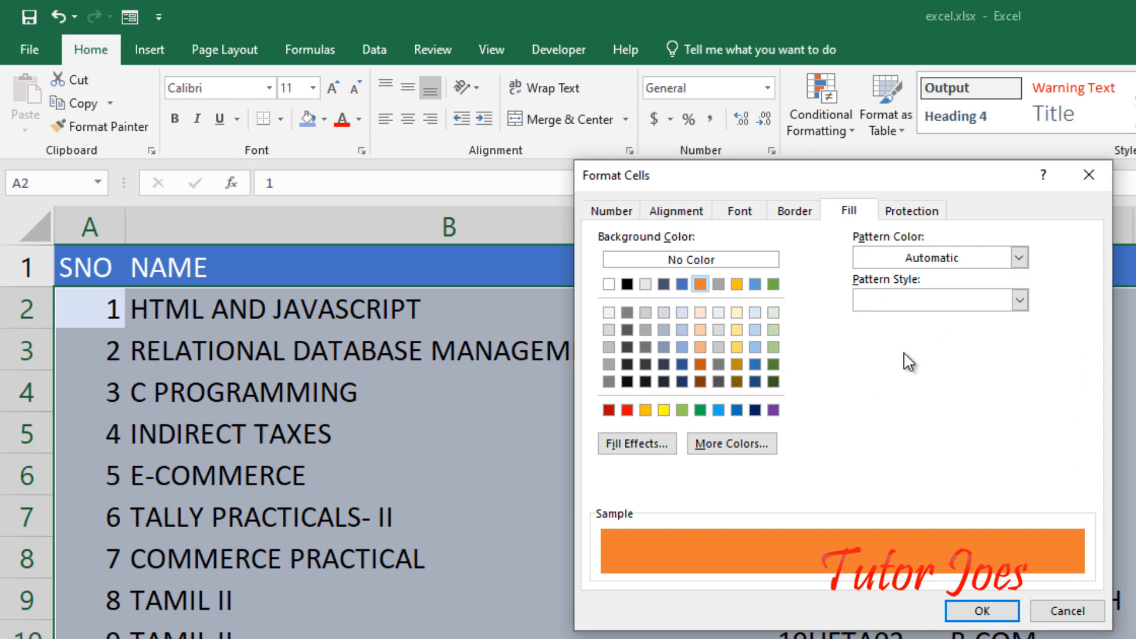
pyautogui.click(994, 618)
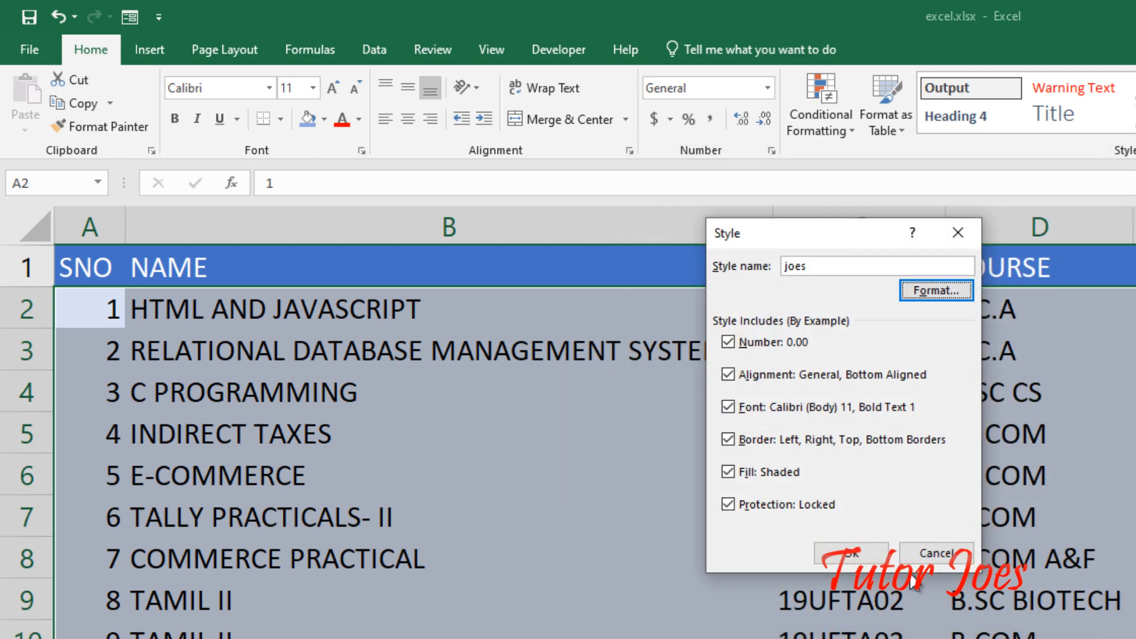
pyautogui.click(851, 553)
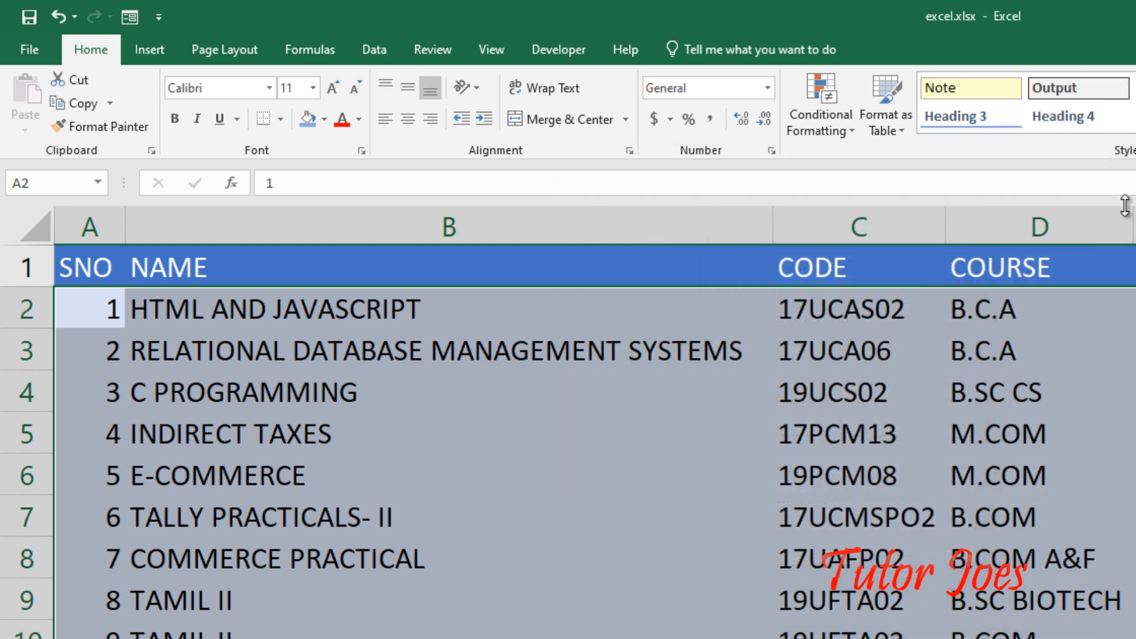
# Apply the custom joes cell style to the header row of the subject list.
pyautogui.click(1076, 327)
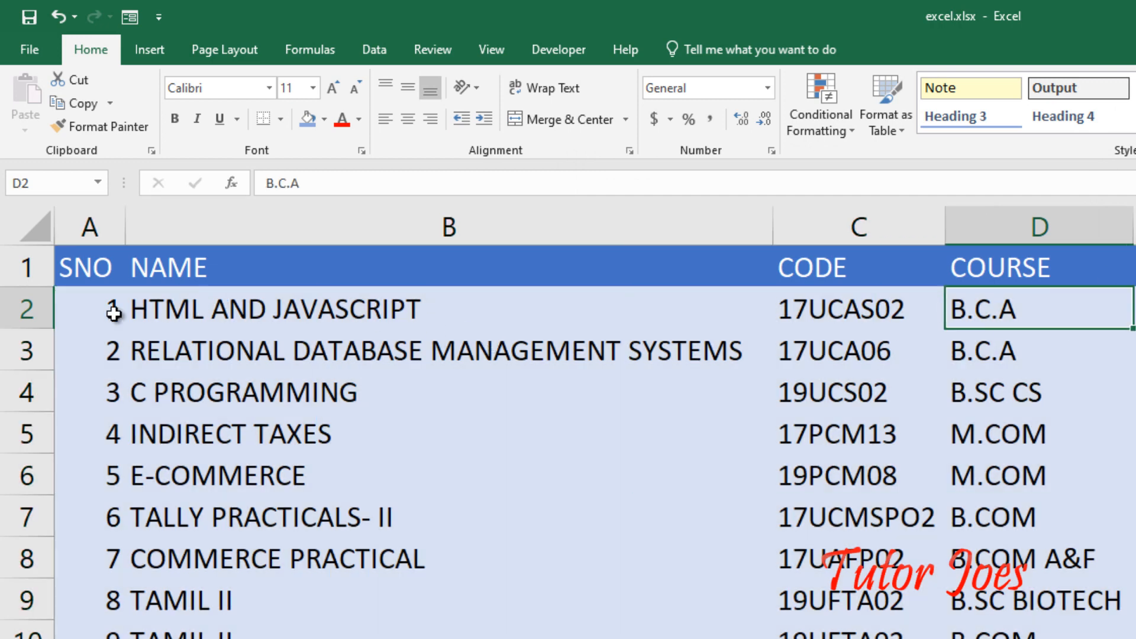
pyautogui.click(77, 295)
pyautogui.moveTo(81, 271); pyautogui.dragTo(1098, 258)
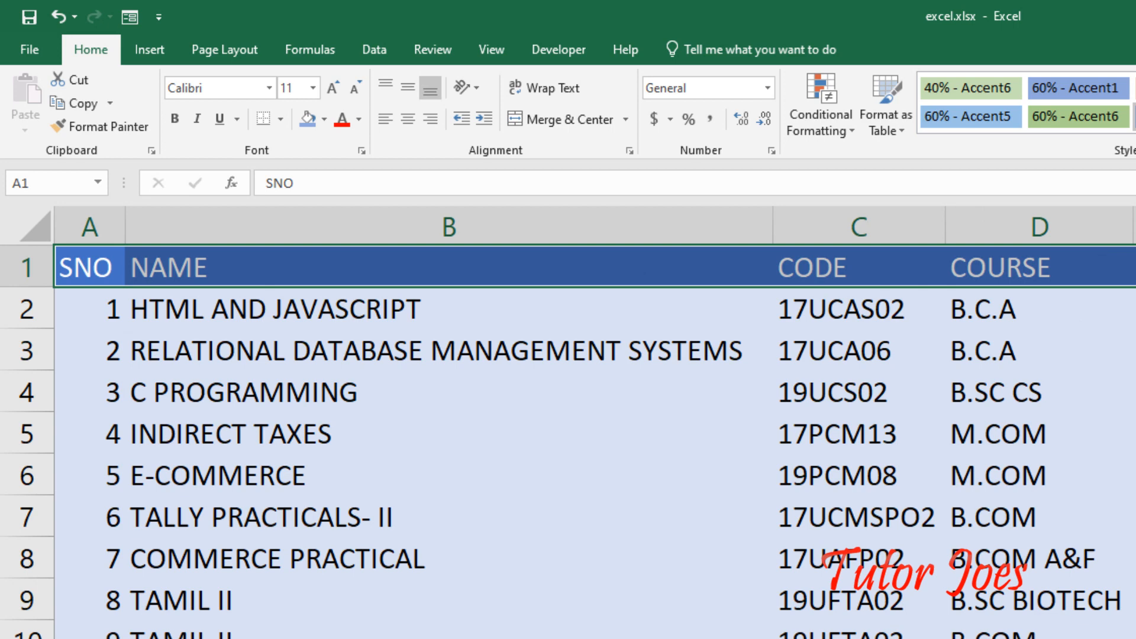
pyautogui.click(1134, 123)
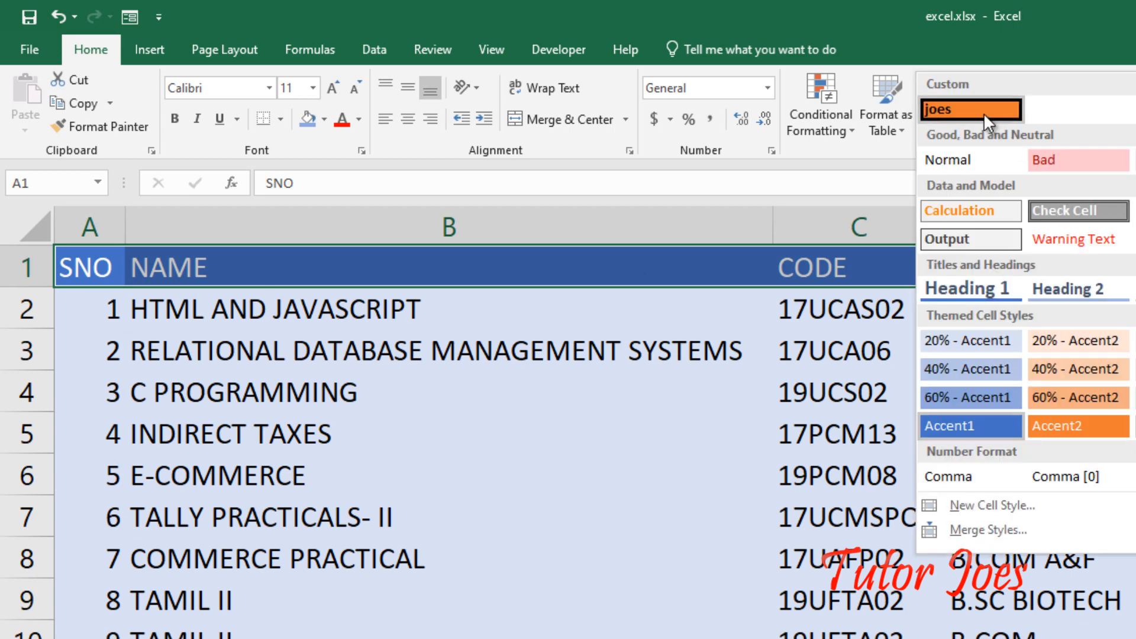
pyautogui.click(960, 104)
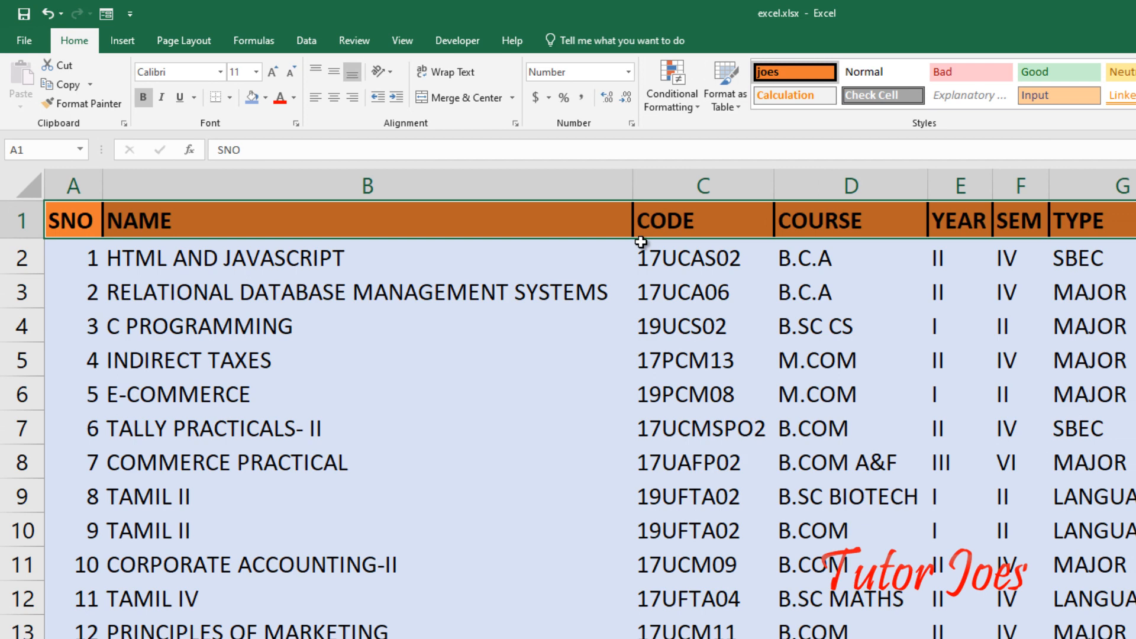
# Insert a new worksheet in front of Sheet3.
pyautogui.hotkey('alt', 'Tab')
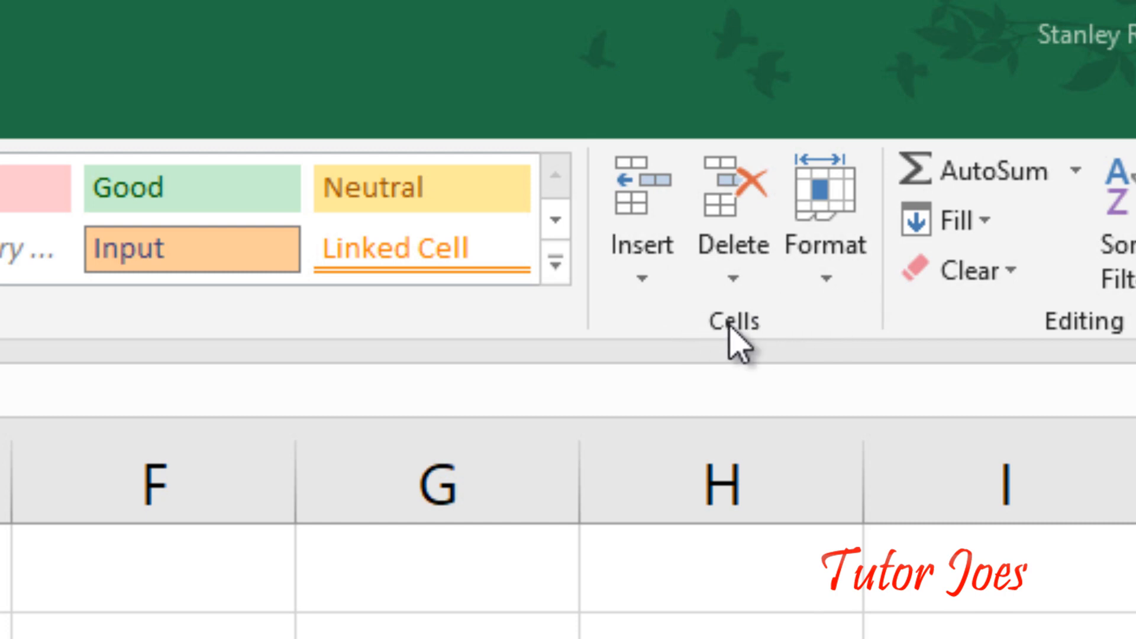
pyautogui.click(641, 275)
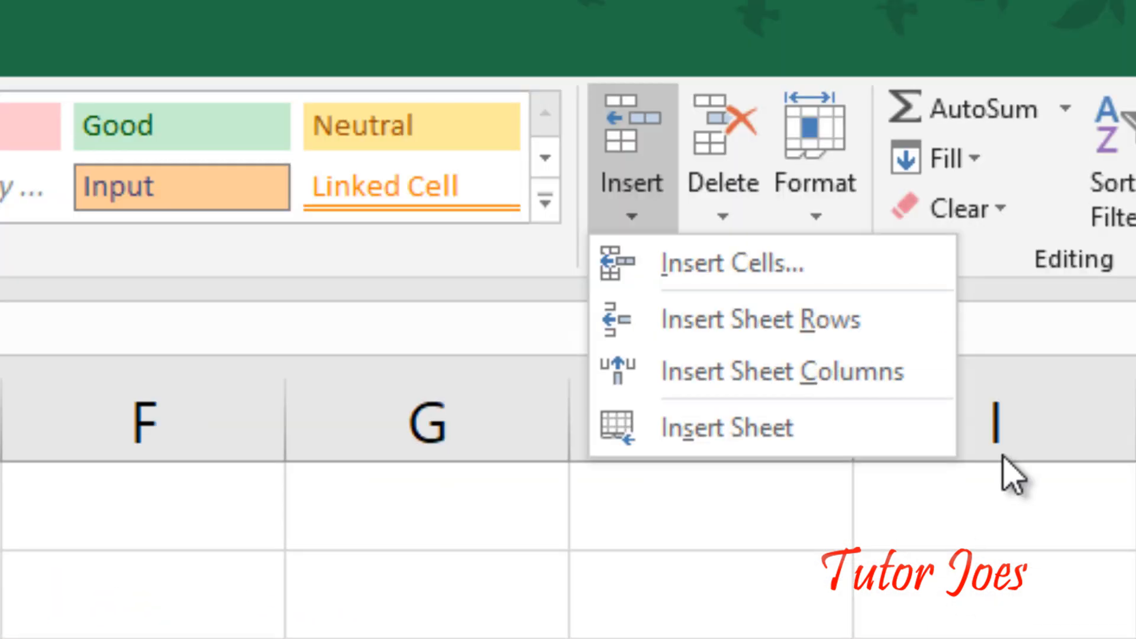
pyautogui.click(731, 441)
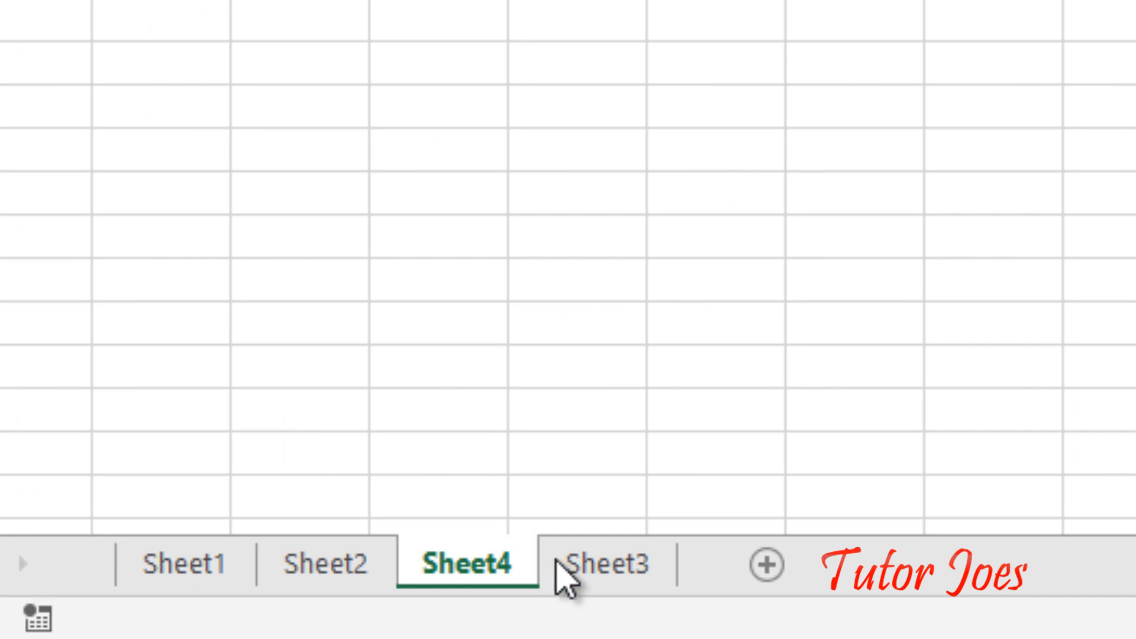
# Insert a blank column before the CODE column on Sheet3 and make the new column narrower.
pyautogui.click(592, 565)
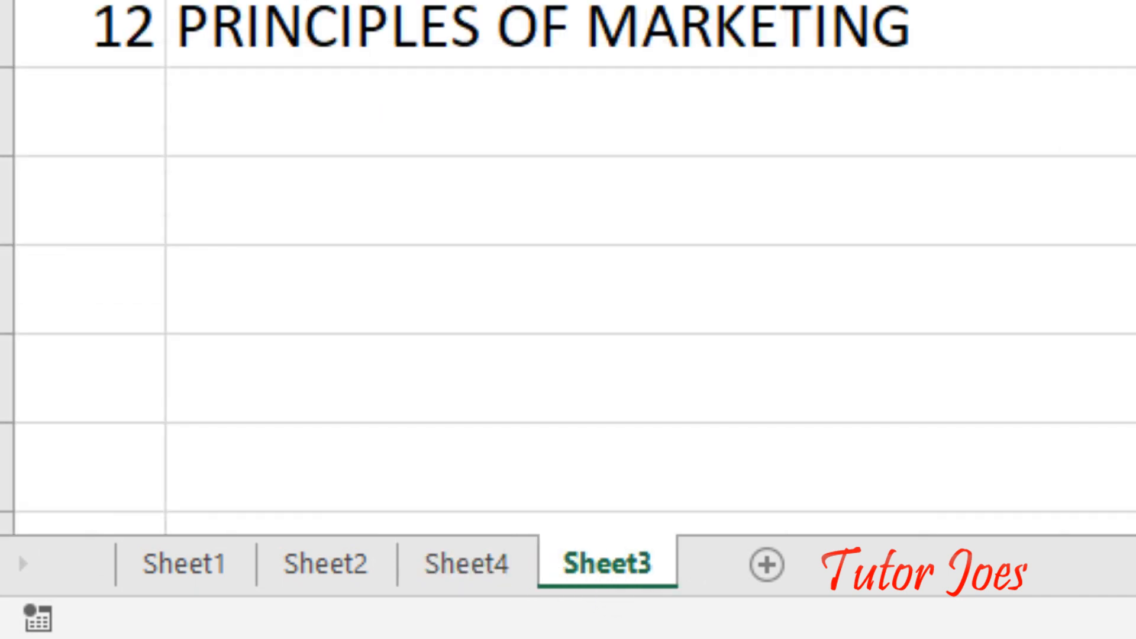
pyautogui.click(1015, 44)
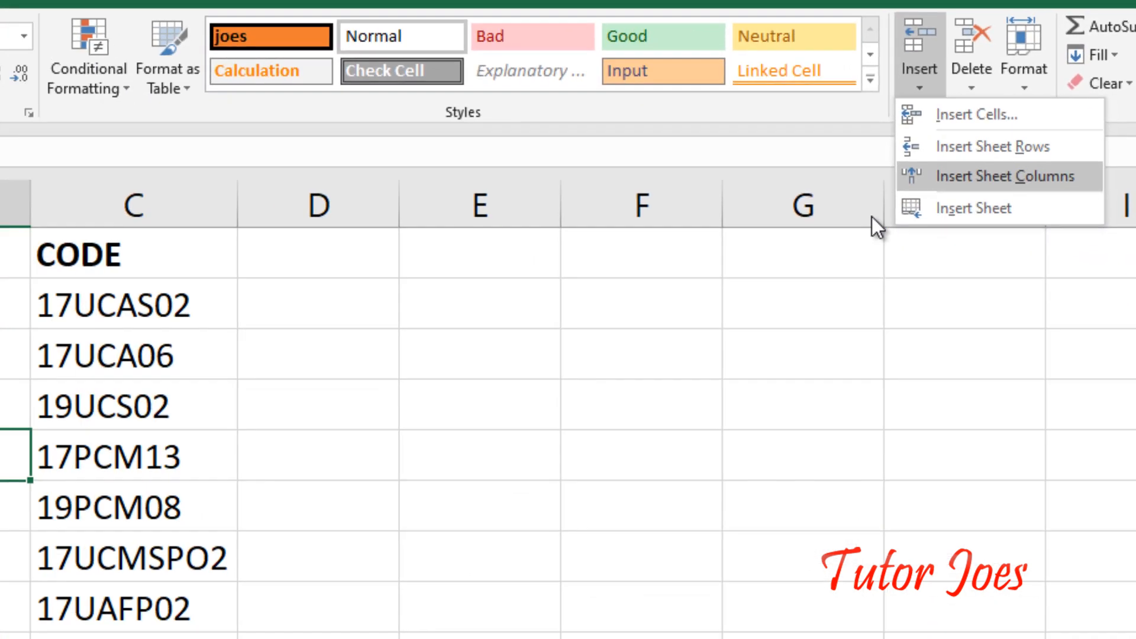
pyautogui.click(739, 320)
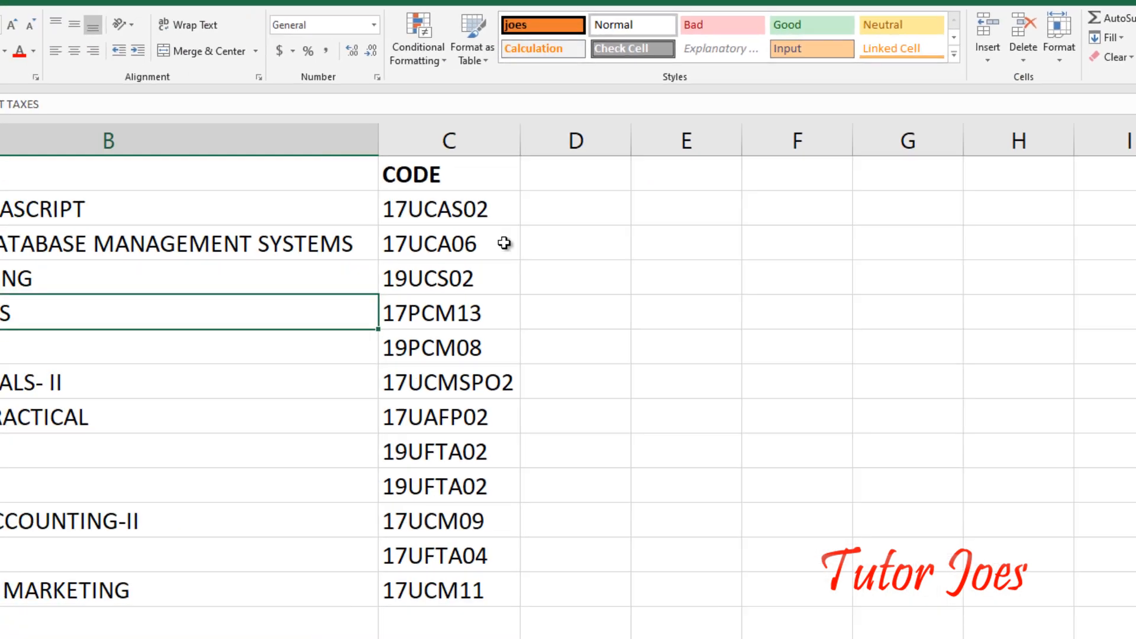
pyautogui.click(435, 175)
pyautogui.click(425, 138)
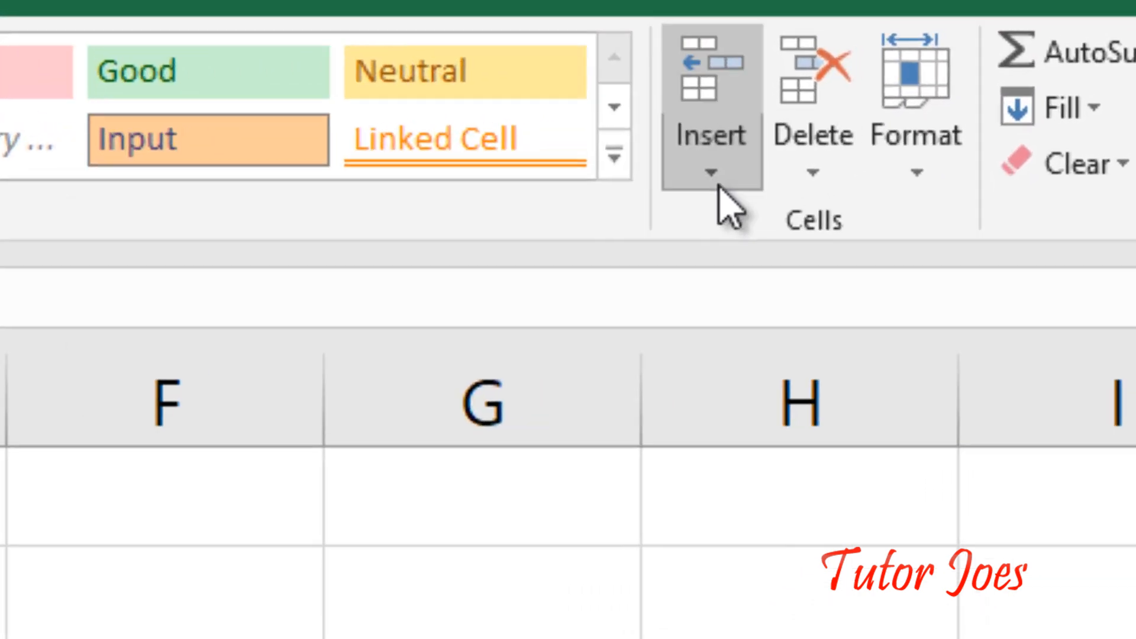
pyautogui.click(988, 60)
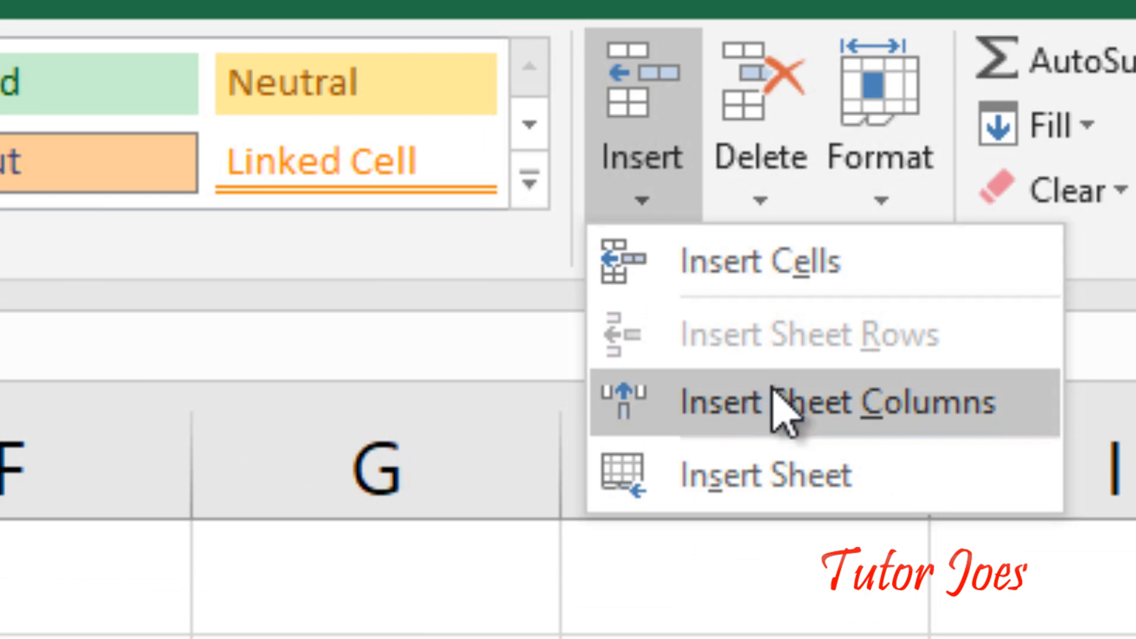
pyautogui.click(815, 405)
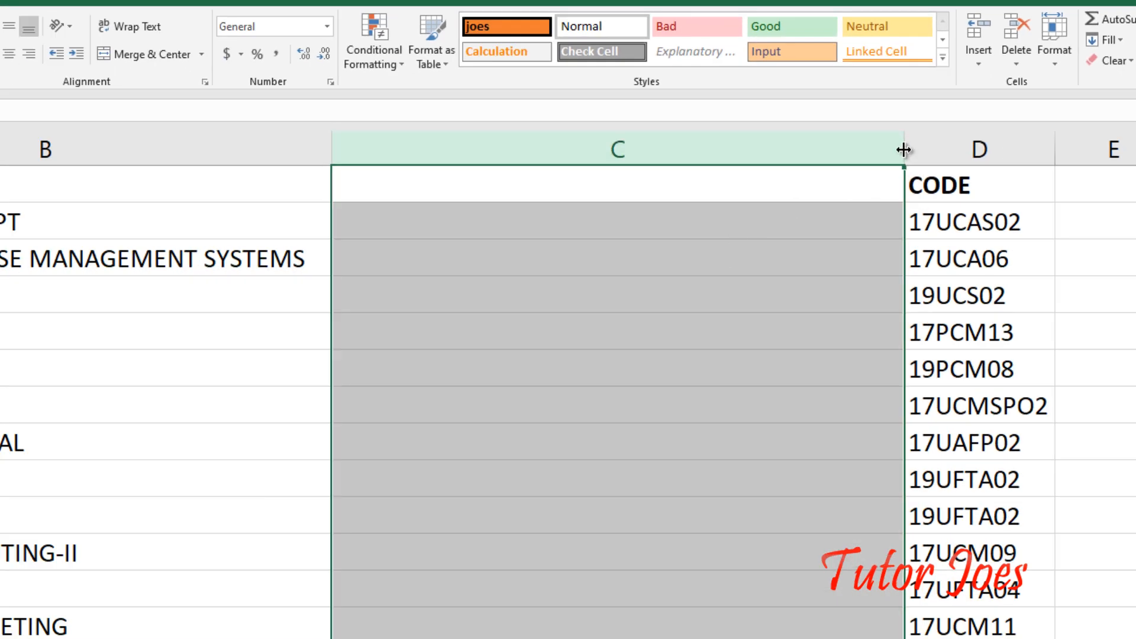
pyautogui.click(963, 223)
pyautogui.moveTo(904, 144); pyautogui.dragTo(665, 157)
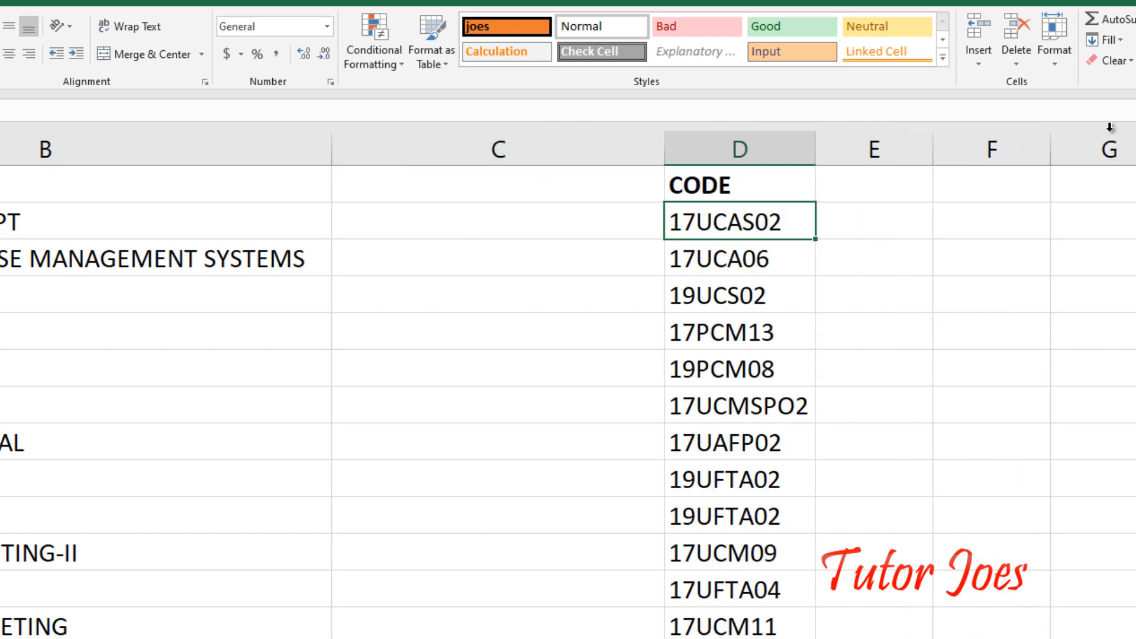
# Insert a blank sheet row above the RELATIONAL DATABASE MANAGEMENT SYSTEMS row of the subject list.
pyautogui.click(1029, 66)
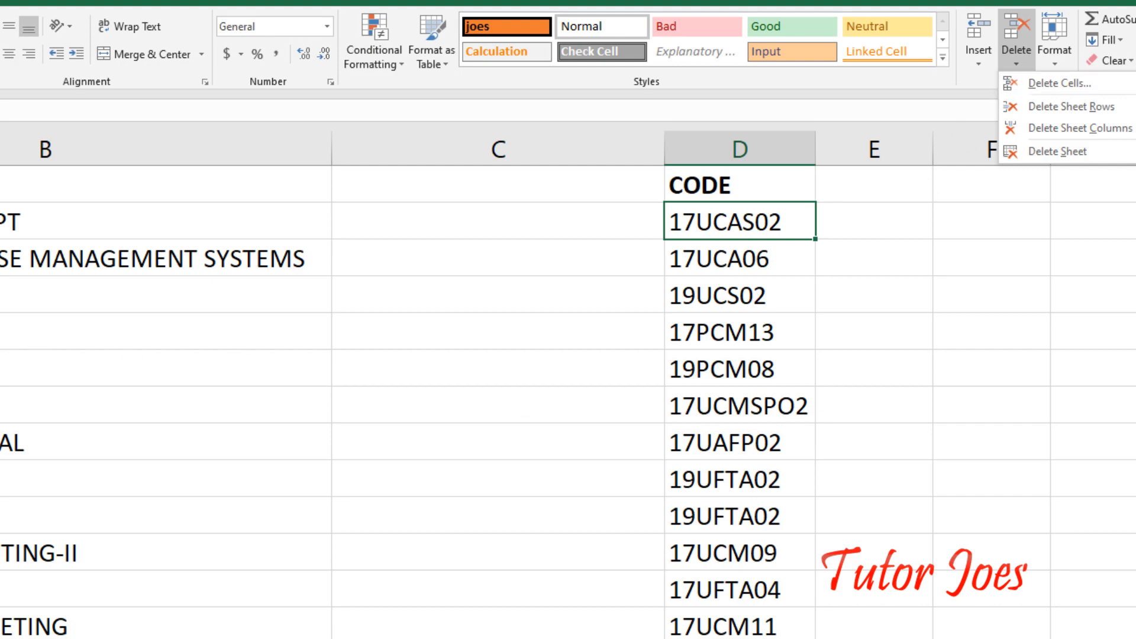
pyautogui.click(4, 197)
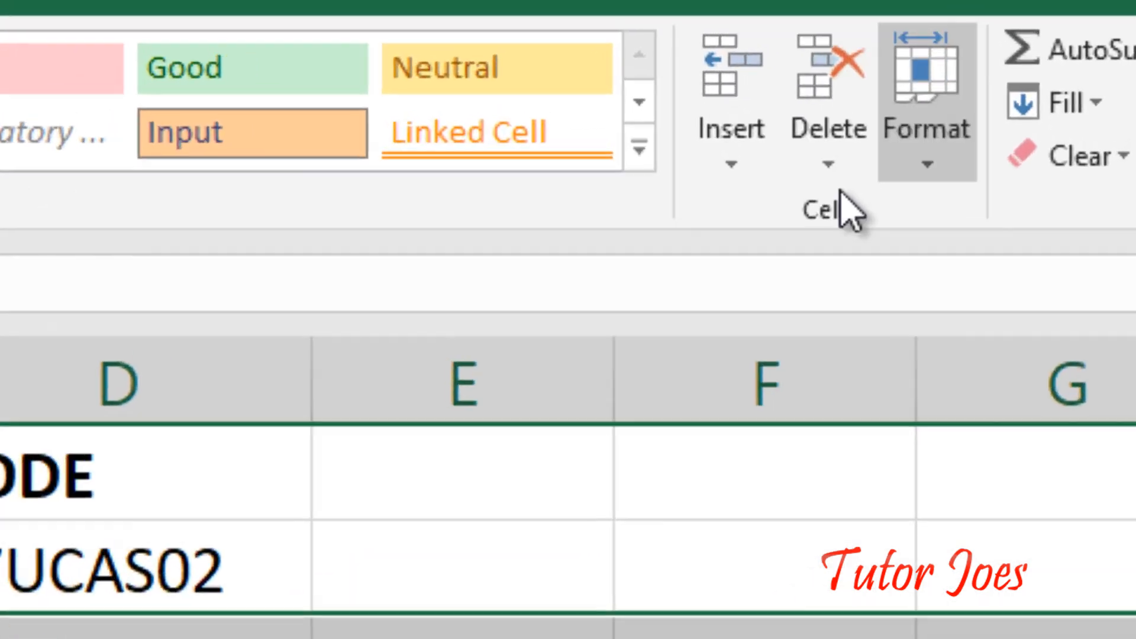
pyautogui.click(732, 166)
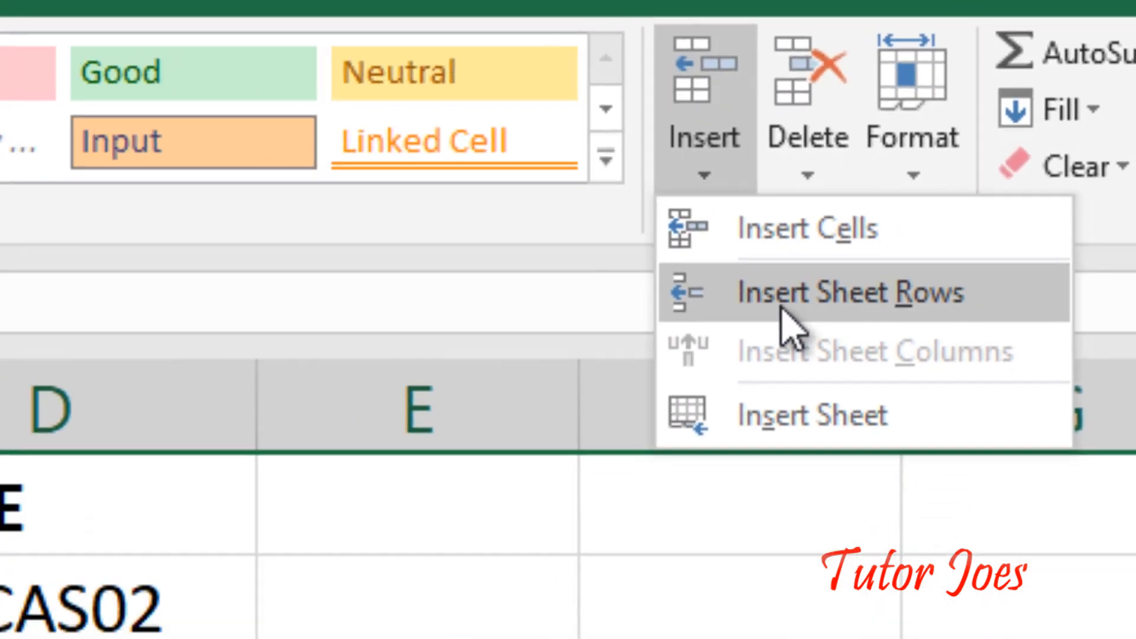
pyautogui.click(781, 307)
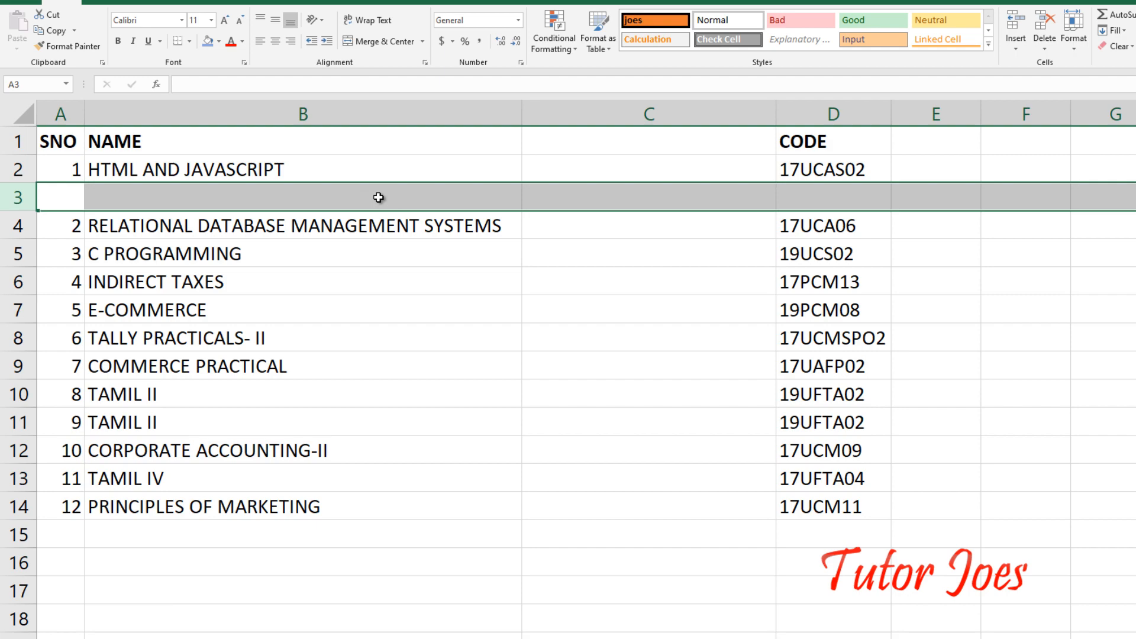
# Insert a blank cell at the 17UCA06 code in the CODE column, shifting the existing cells right.
pyautogui.click(820, 226)
pyautogui.click(1015, 49)
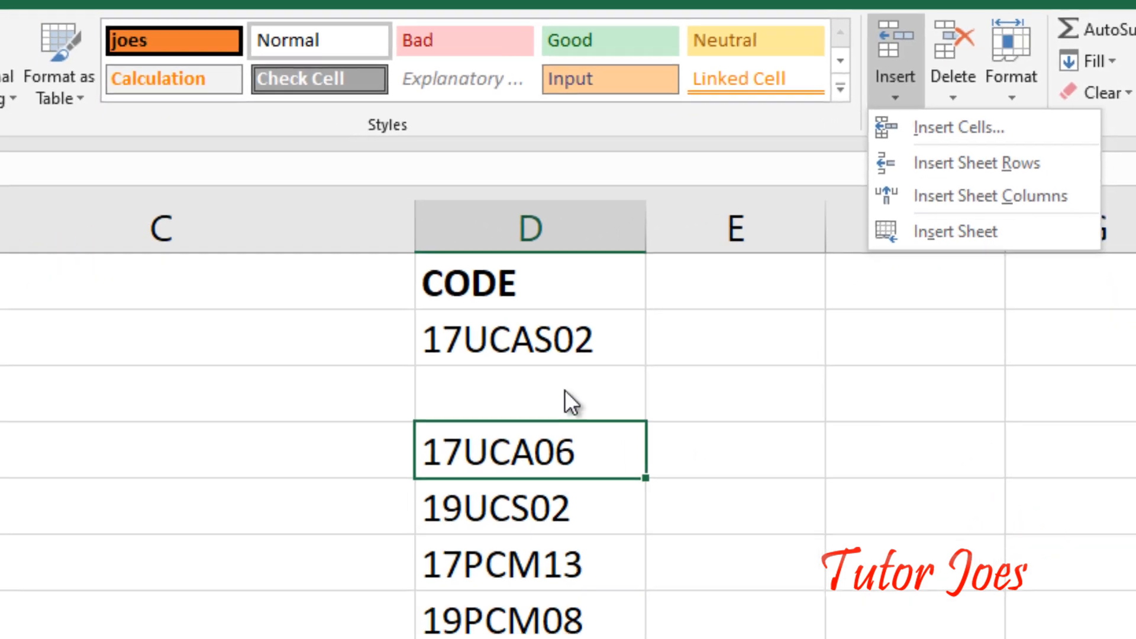
pyautogui.click(1006, 127)
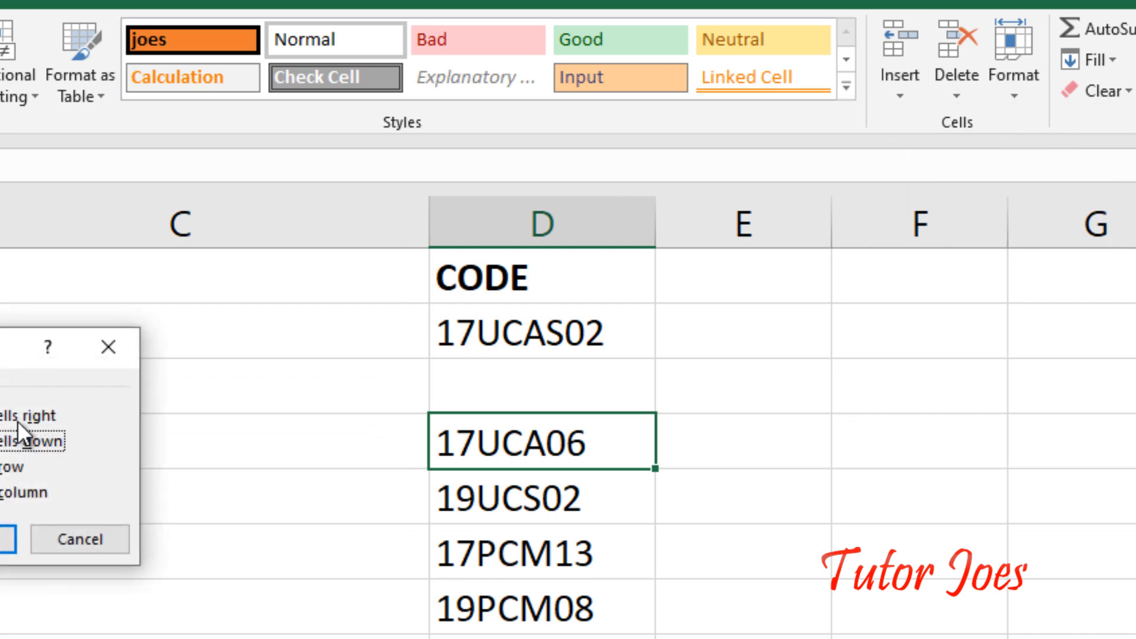
pyautogui.moveTo(6, 349); pyautogui.dragTo(193, 377)
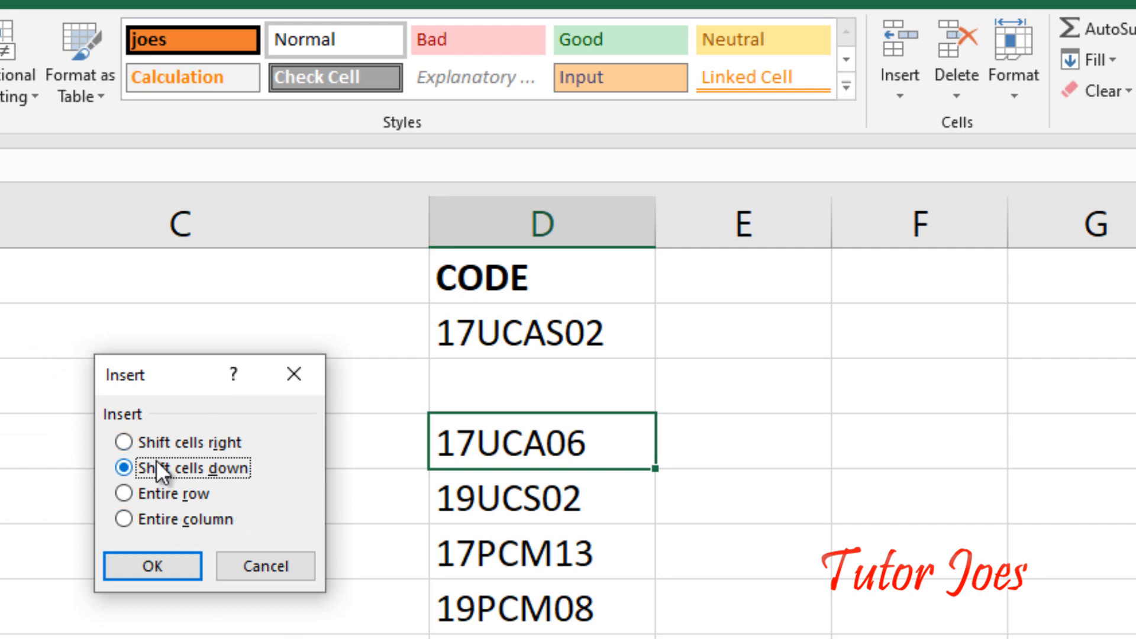
pyautogui.click(199, 445)
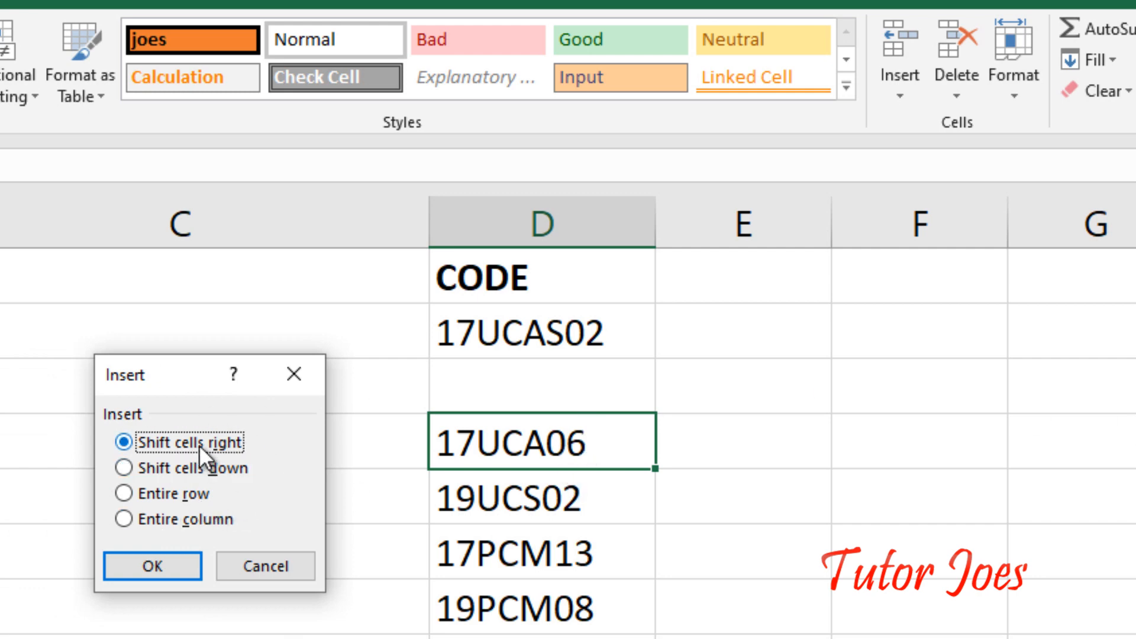
pyautogui.click(181, 564)
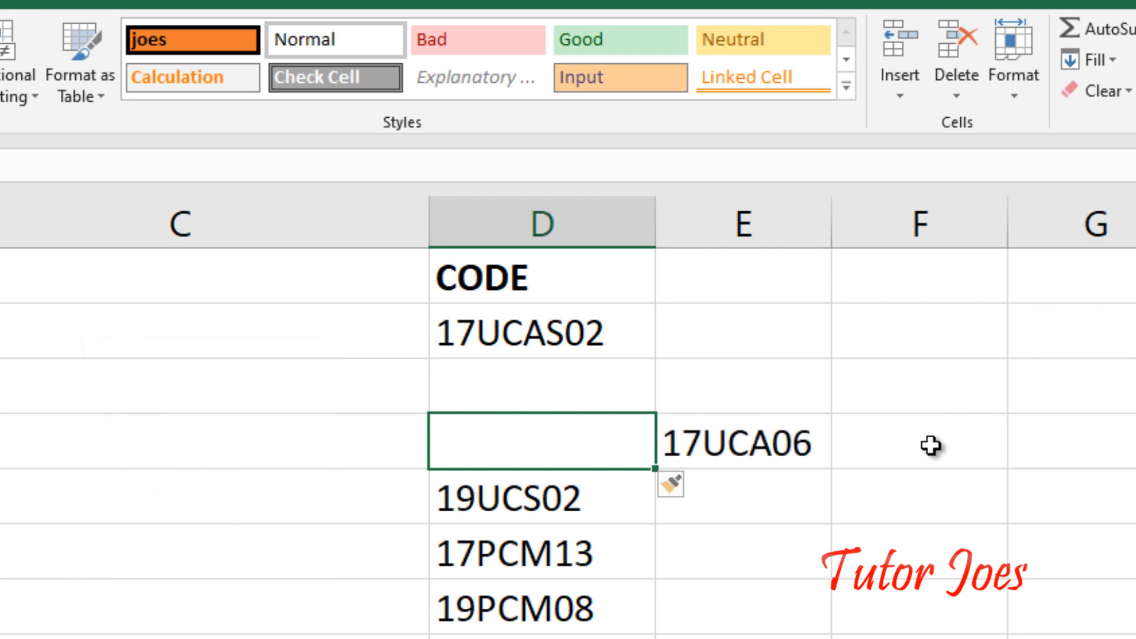
# Start another cell insertion at the blank cell D4 in the CODE column.
pyautogui.click(914, 98)
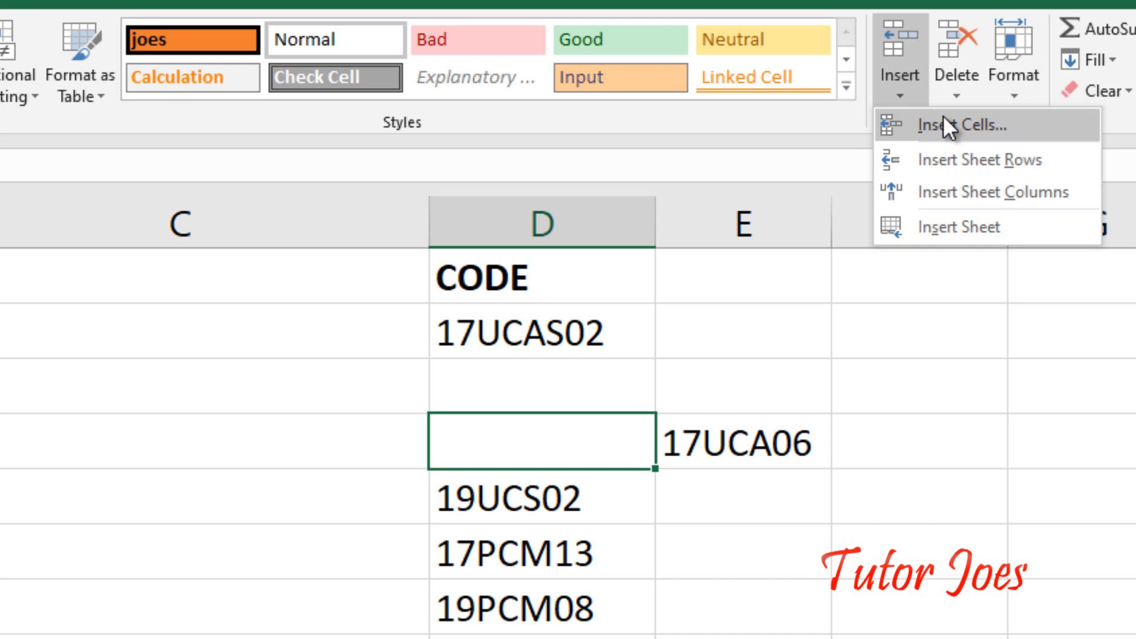